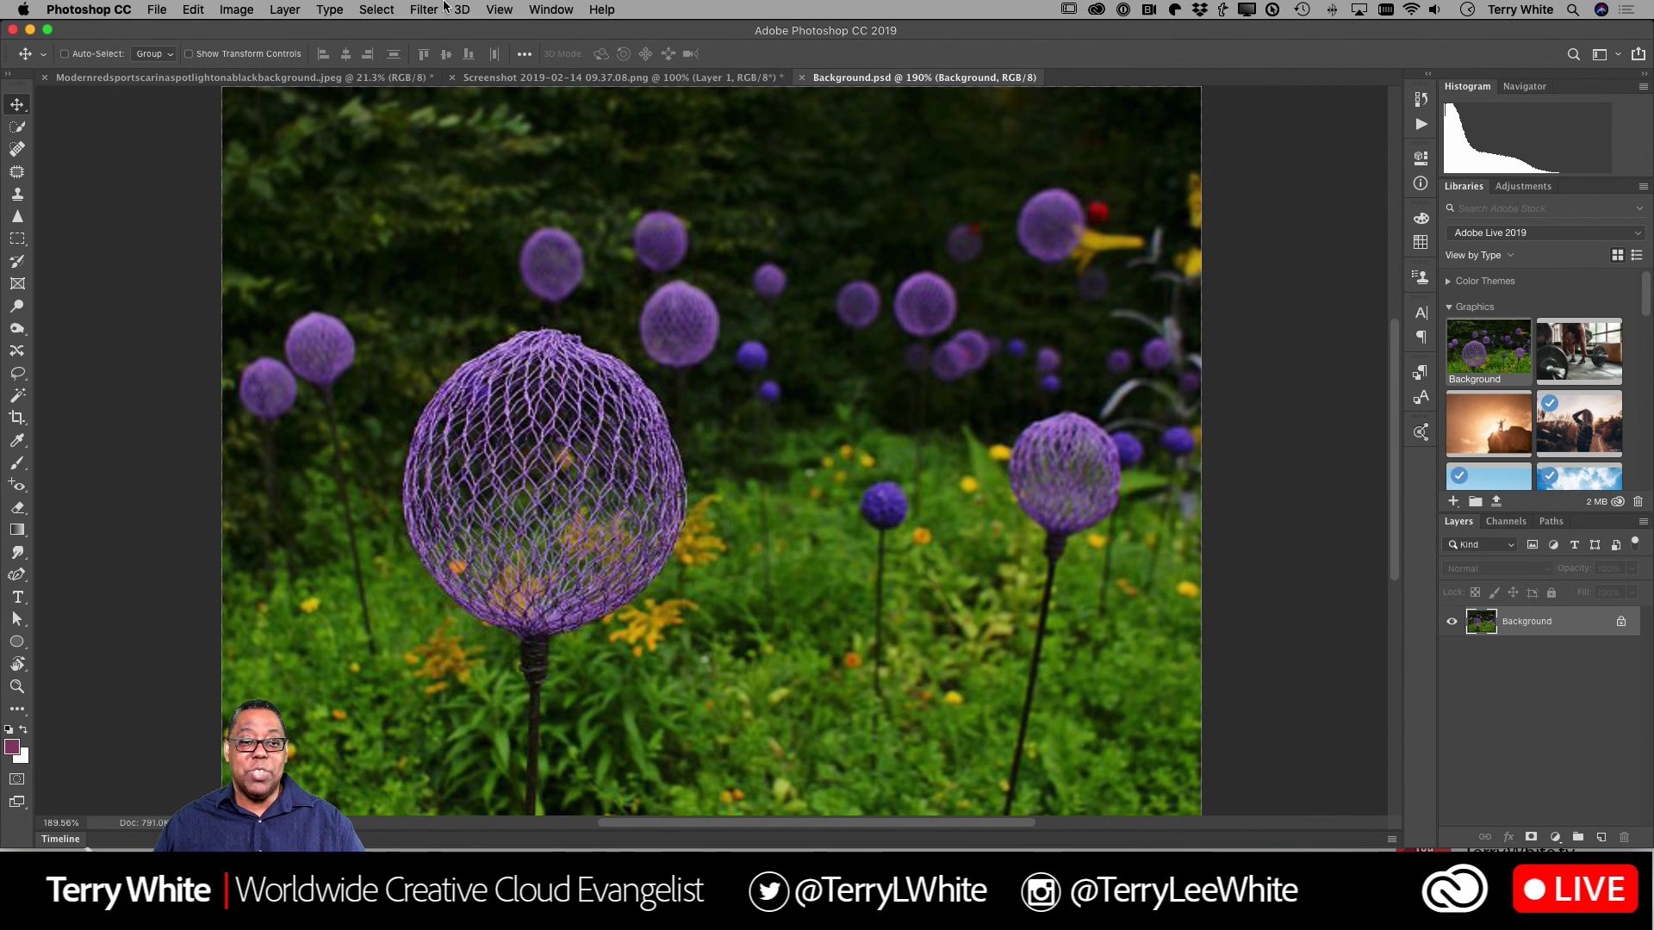
pyautogui.click(371, 9)
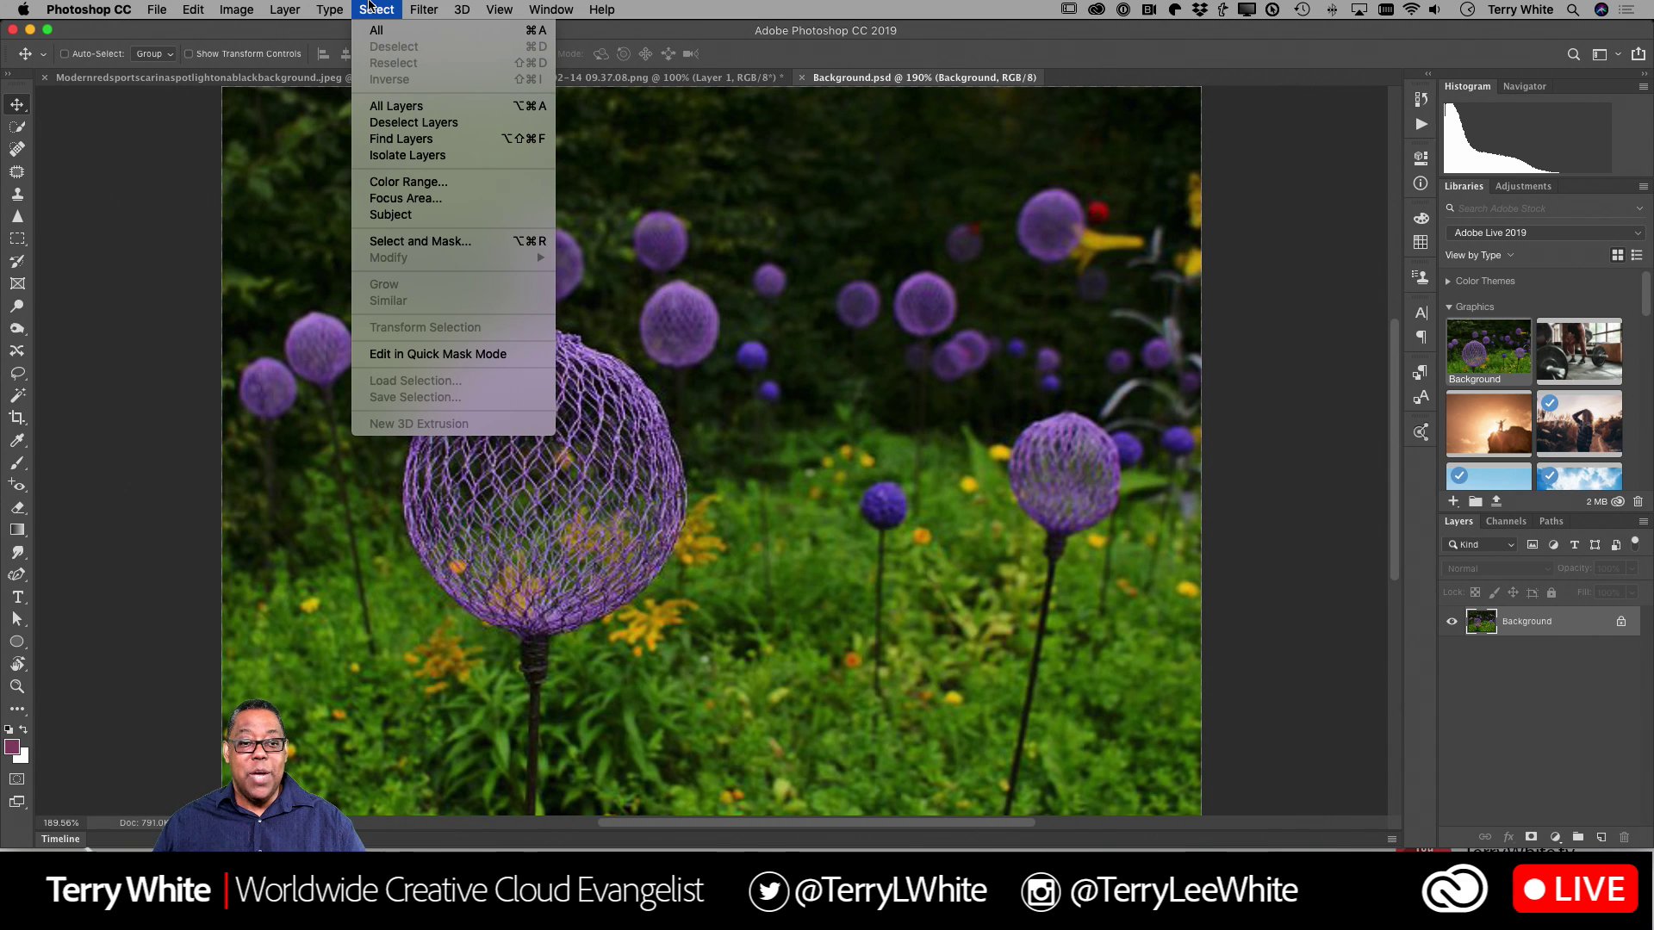
pyautogui.click(458, 181)
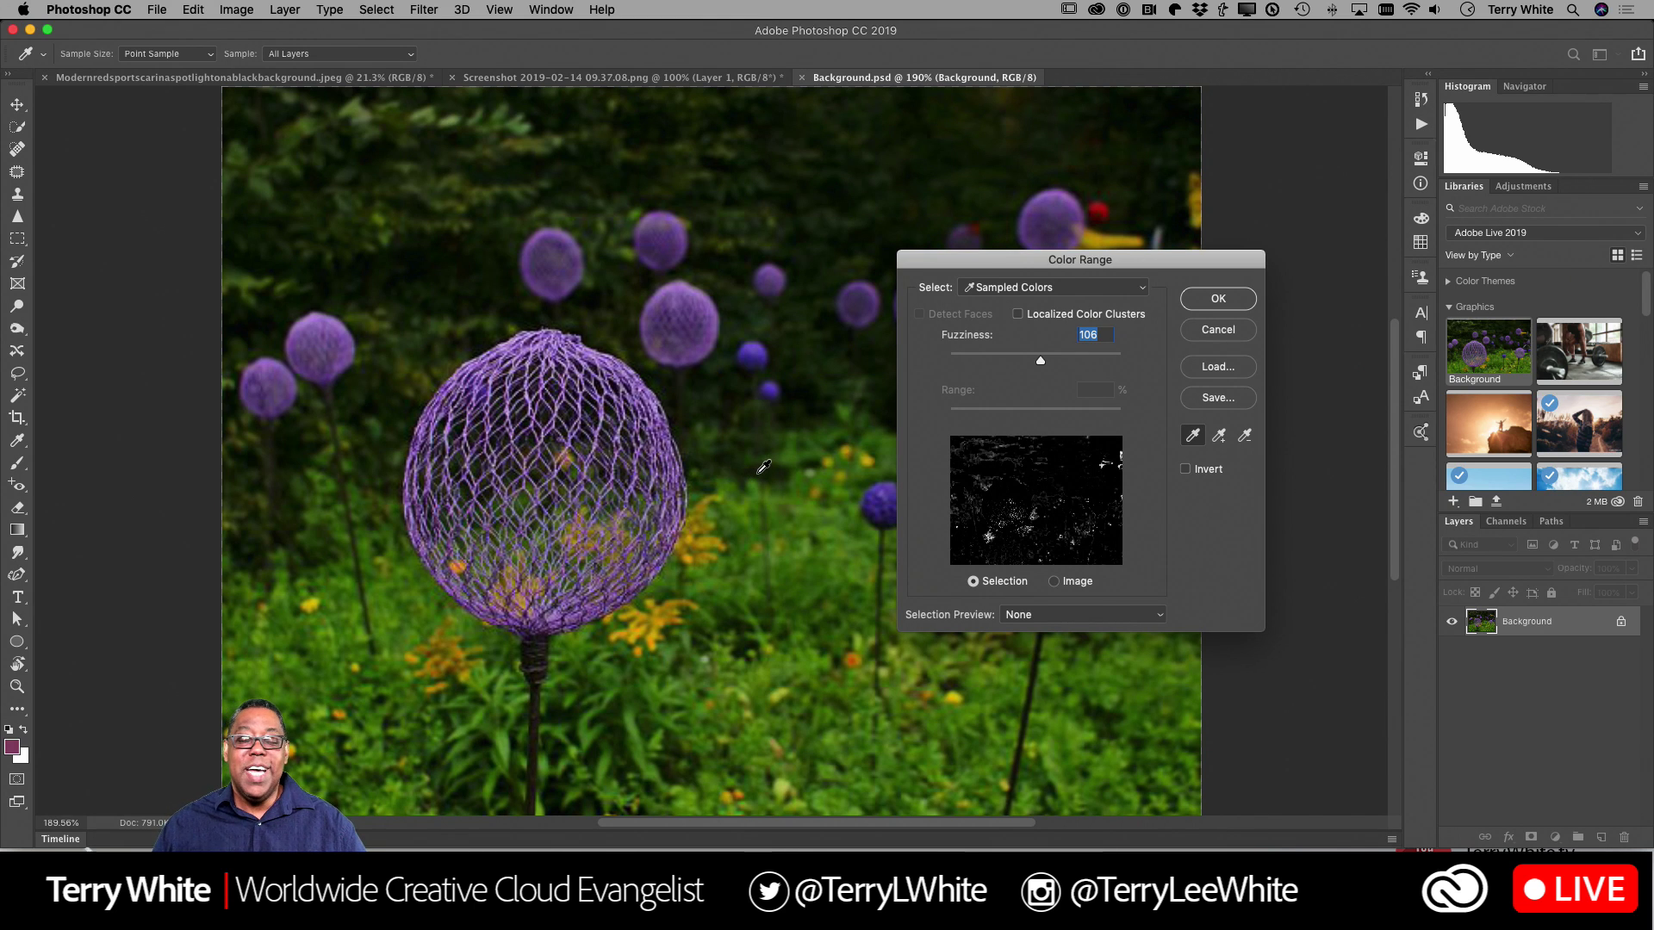
pyautogui.click(1219, 330)
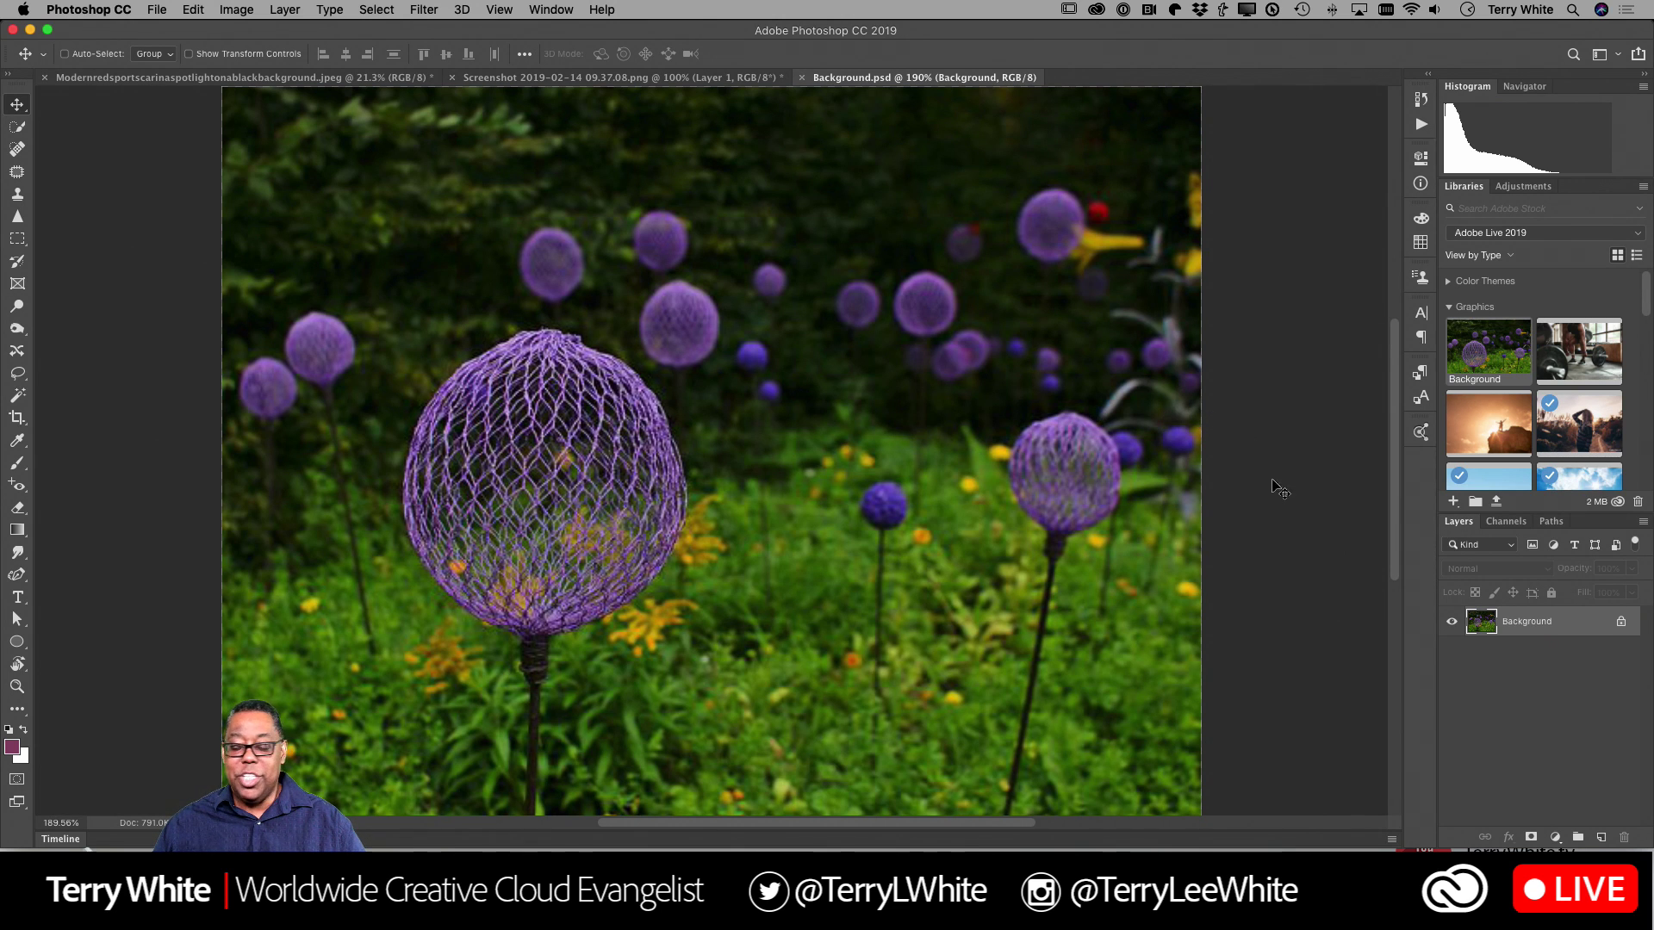
# Add a Hue/Saturation layer above Background and target Magentas by sampling a purple flower.
pyautogui.click(1557, 838)
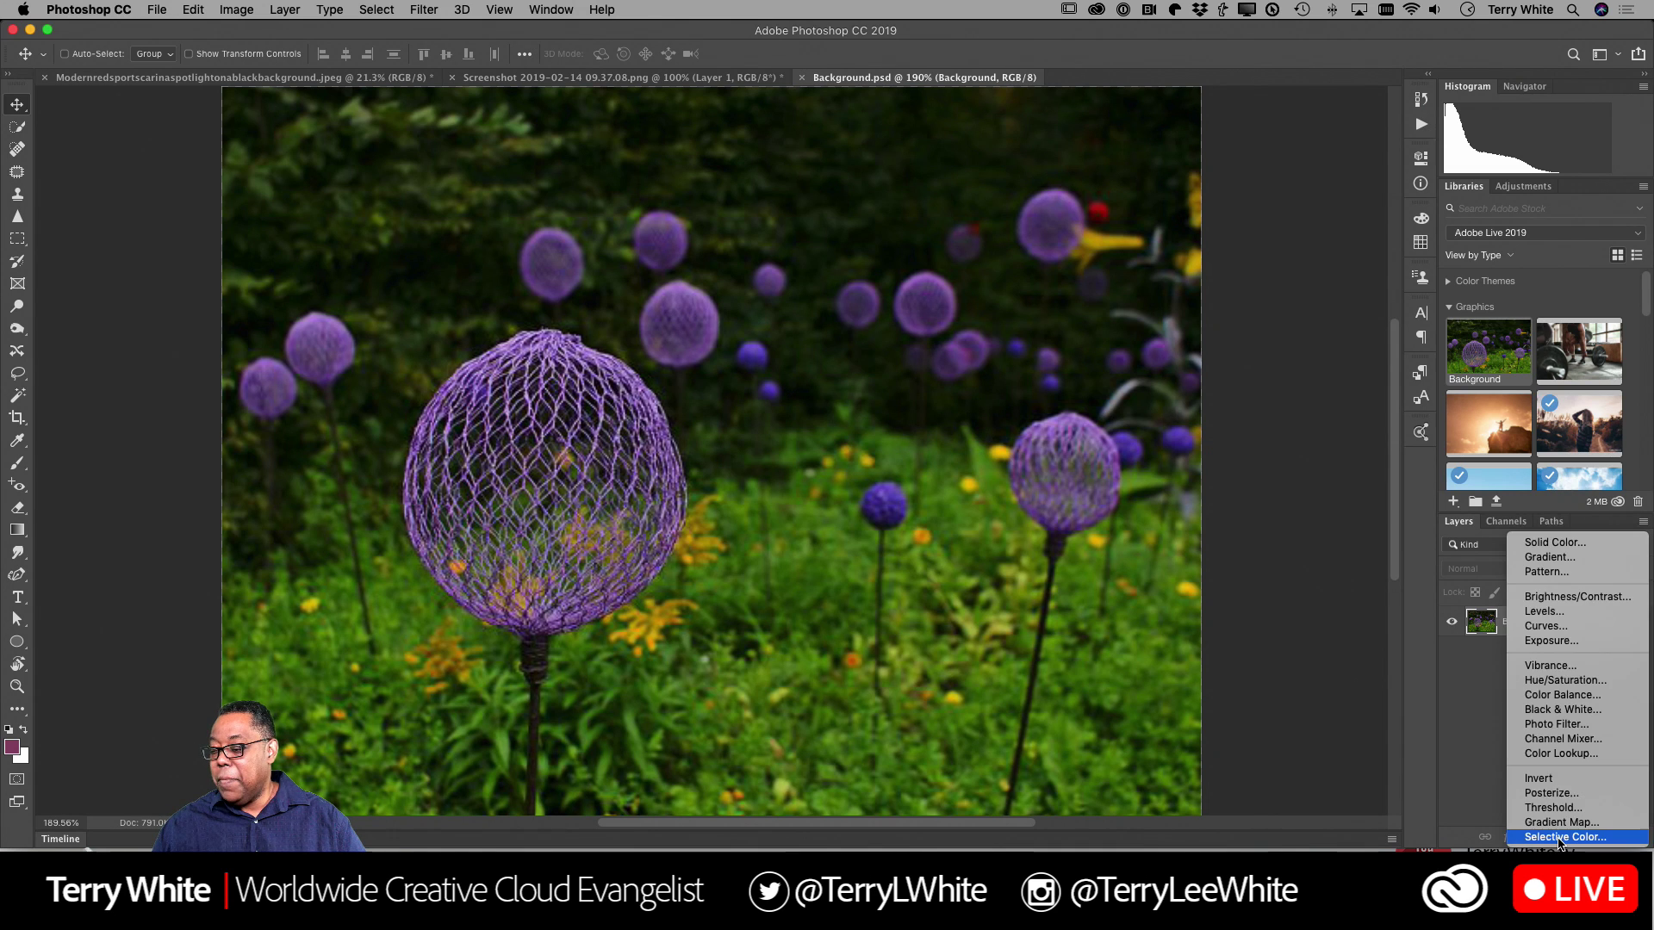
pyautogui.click(1551, 680)
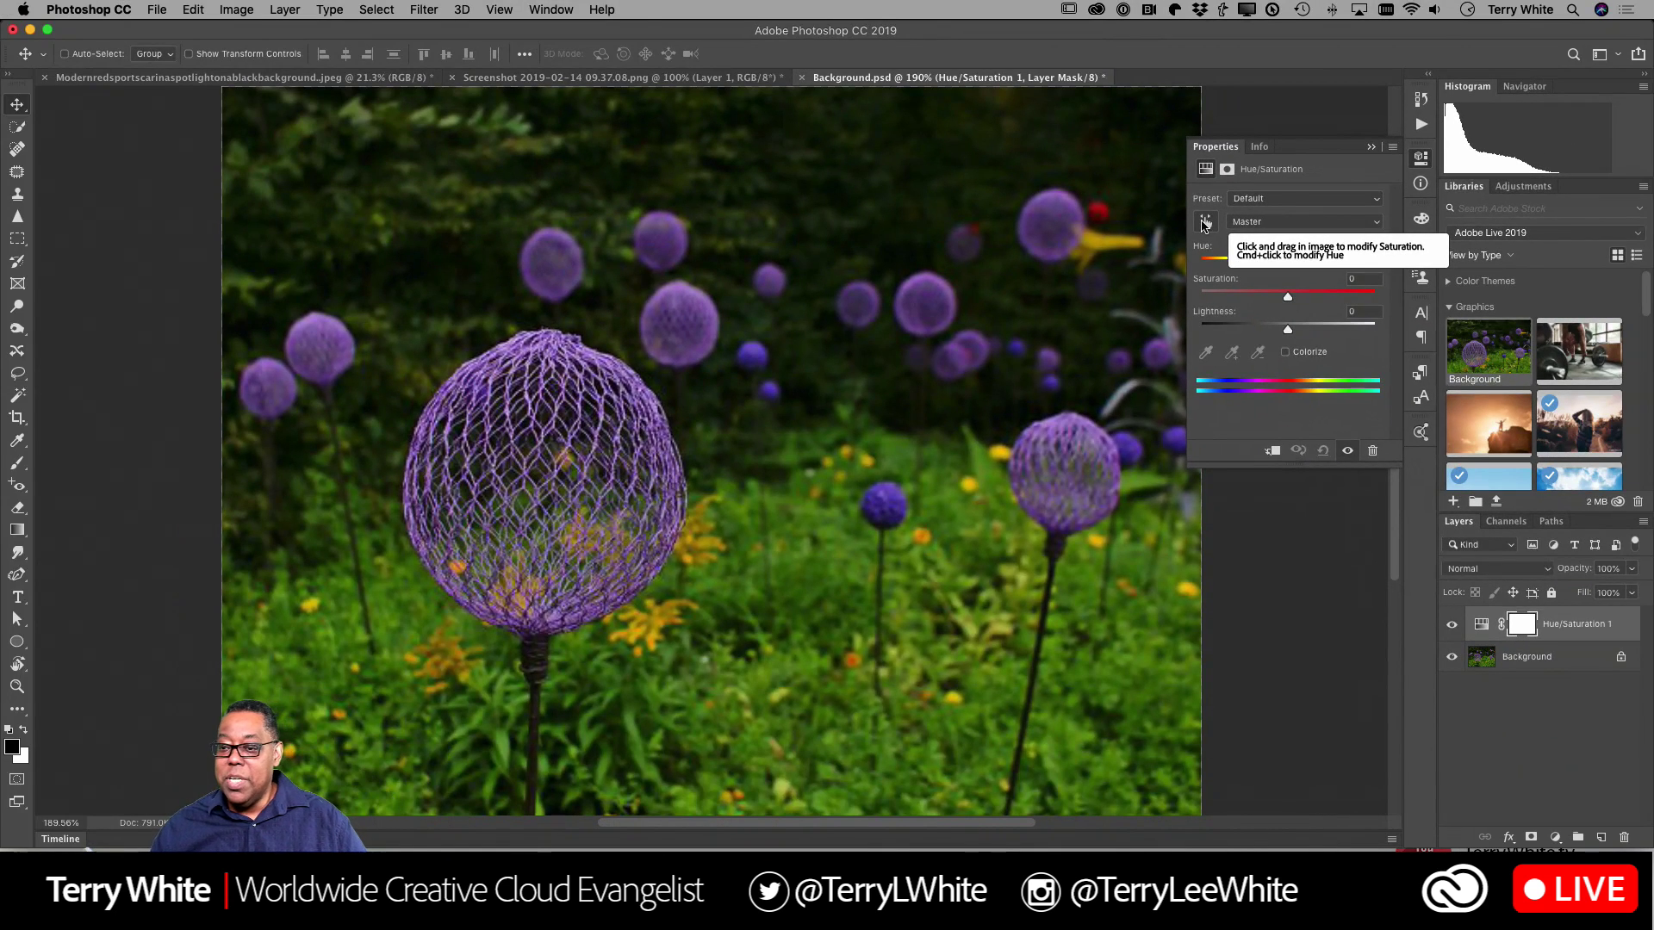
pyautogui.click(1204, 222)
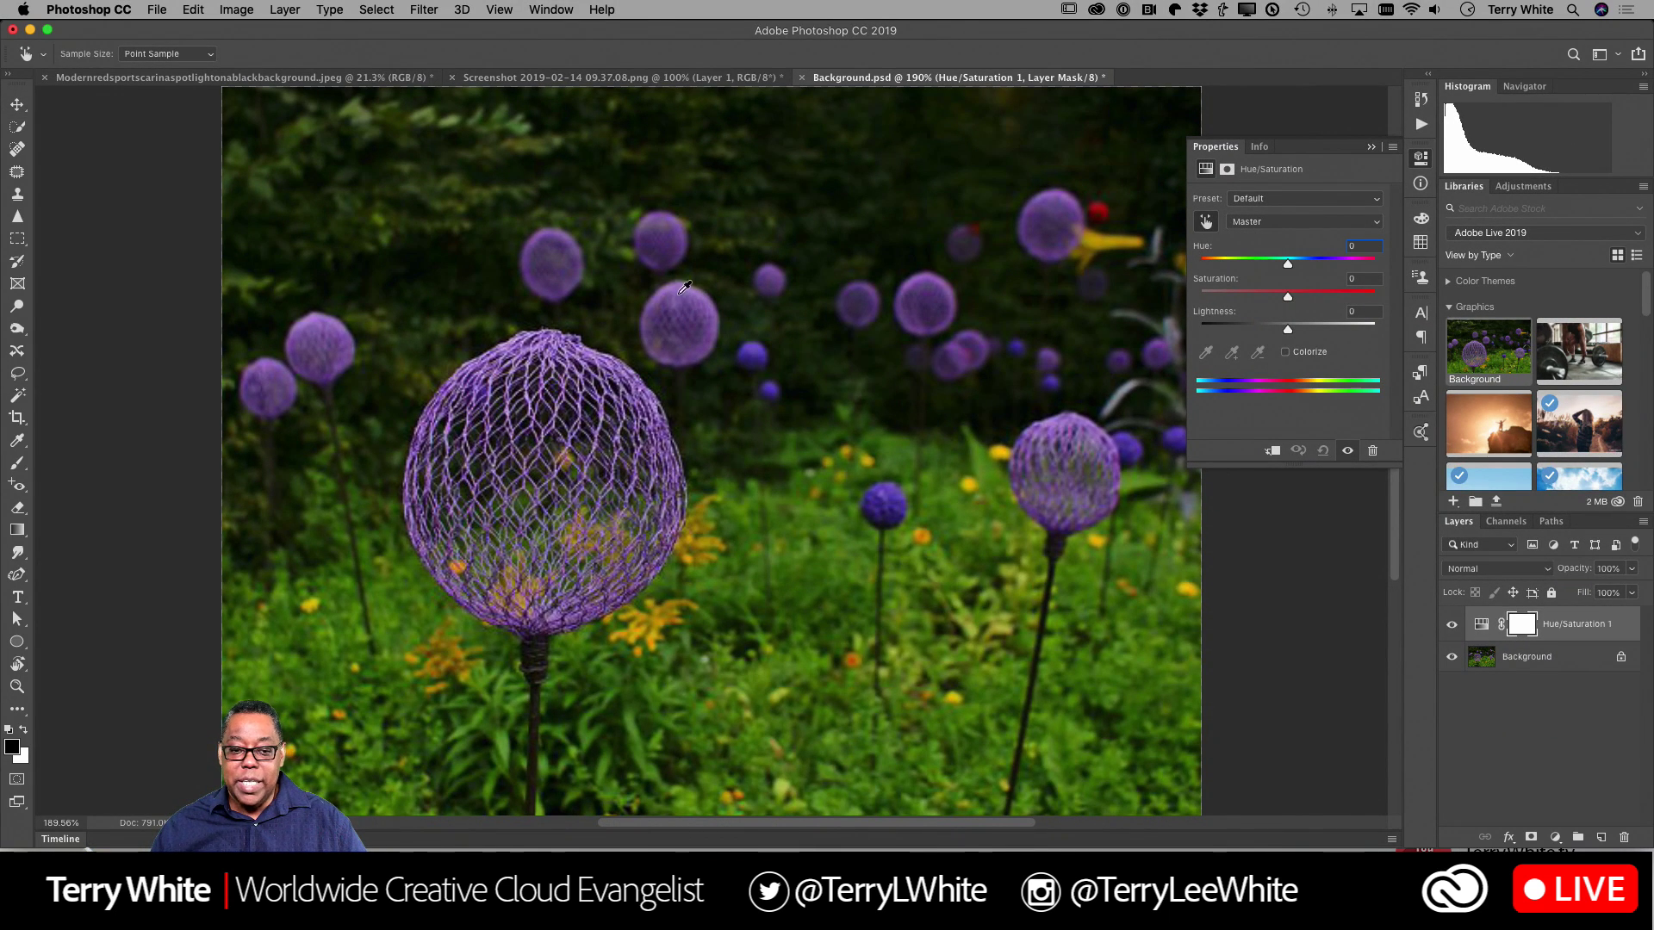
pyautogui.click(532, 263)
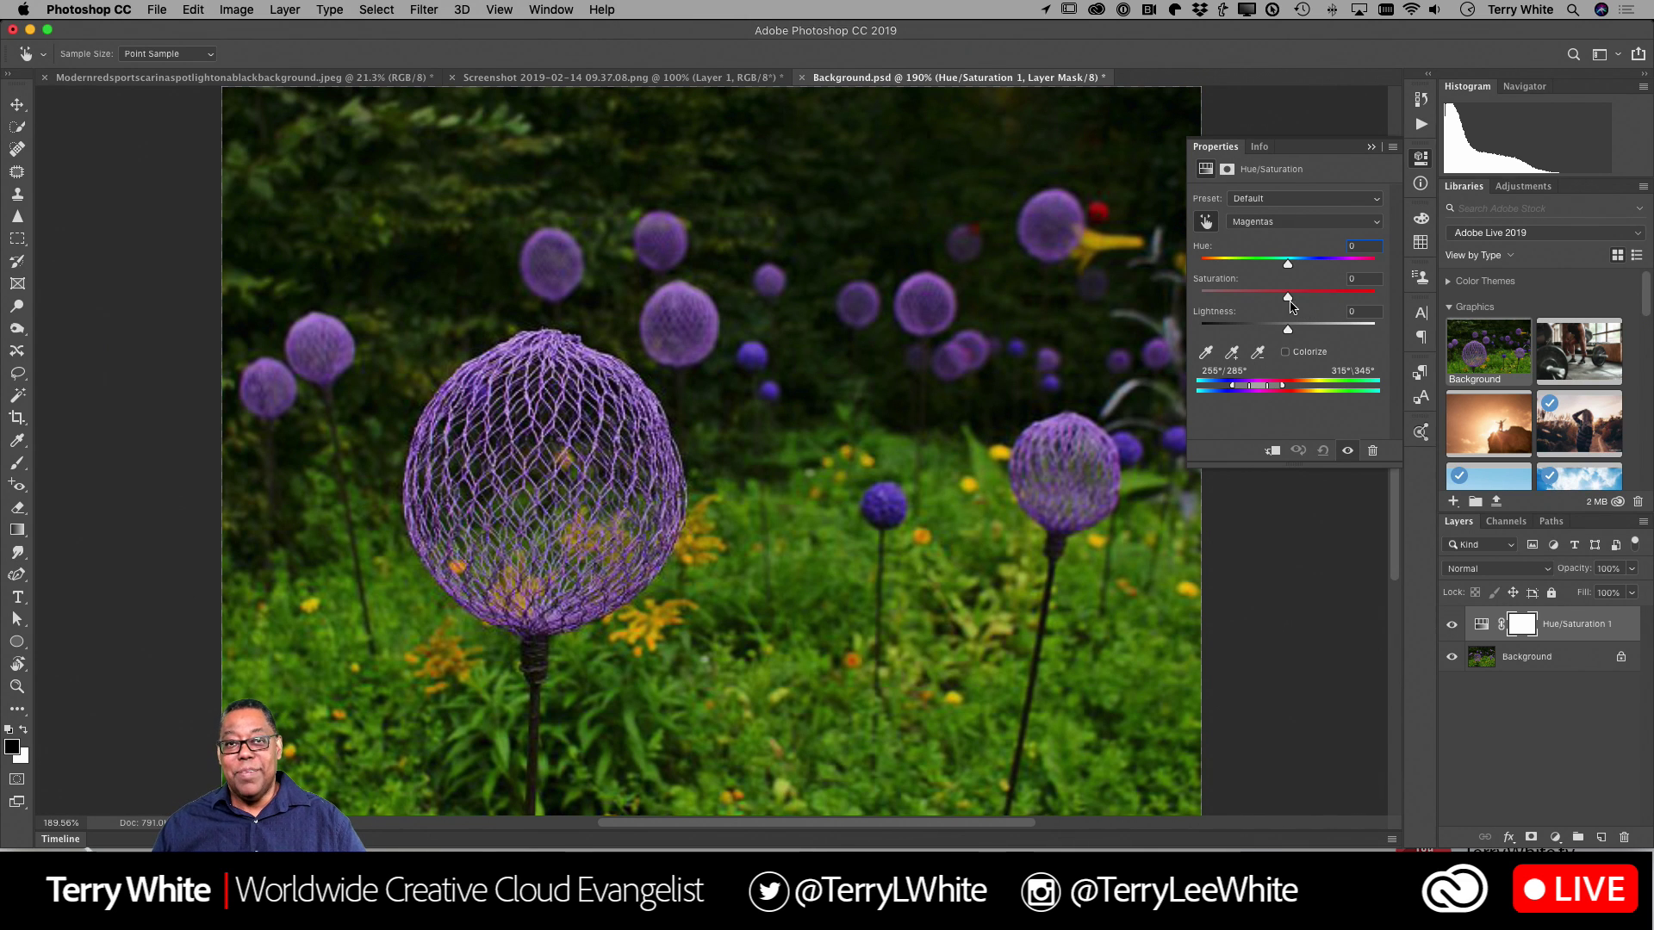
# Set magenta Saturation to -100 and Lightness to +100, widening the hue range to 195°–345°.
pyautogui.moveTo(1289, 298); pyautogui.dragTo(1170, 314)
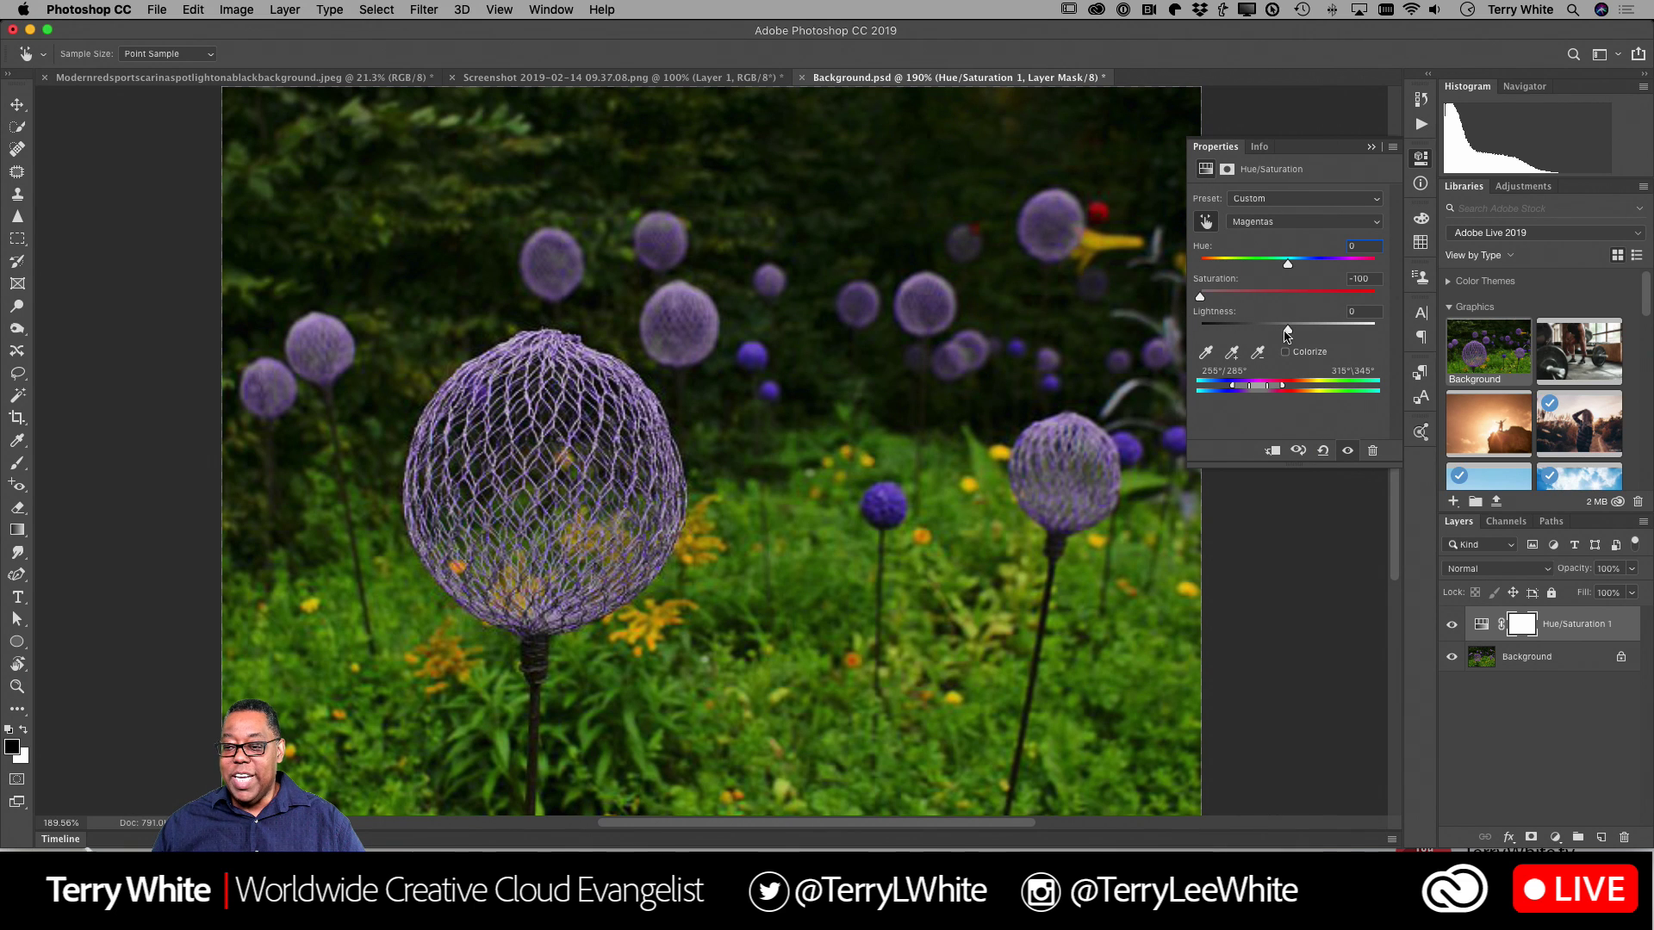
pyautogui.moveTo(1288, 334); pyautogui.dragTo(1404, 321)
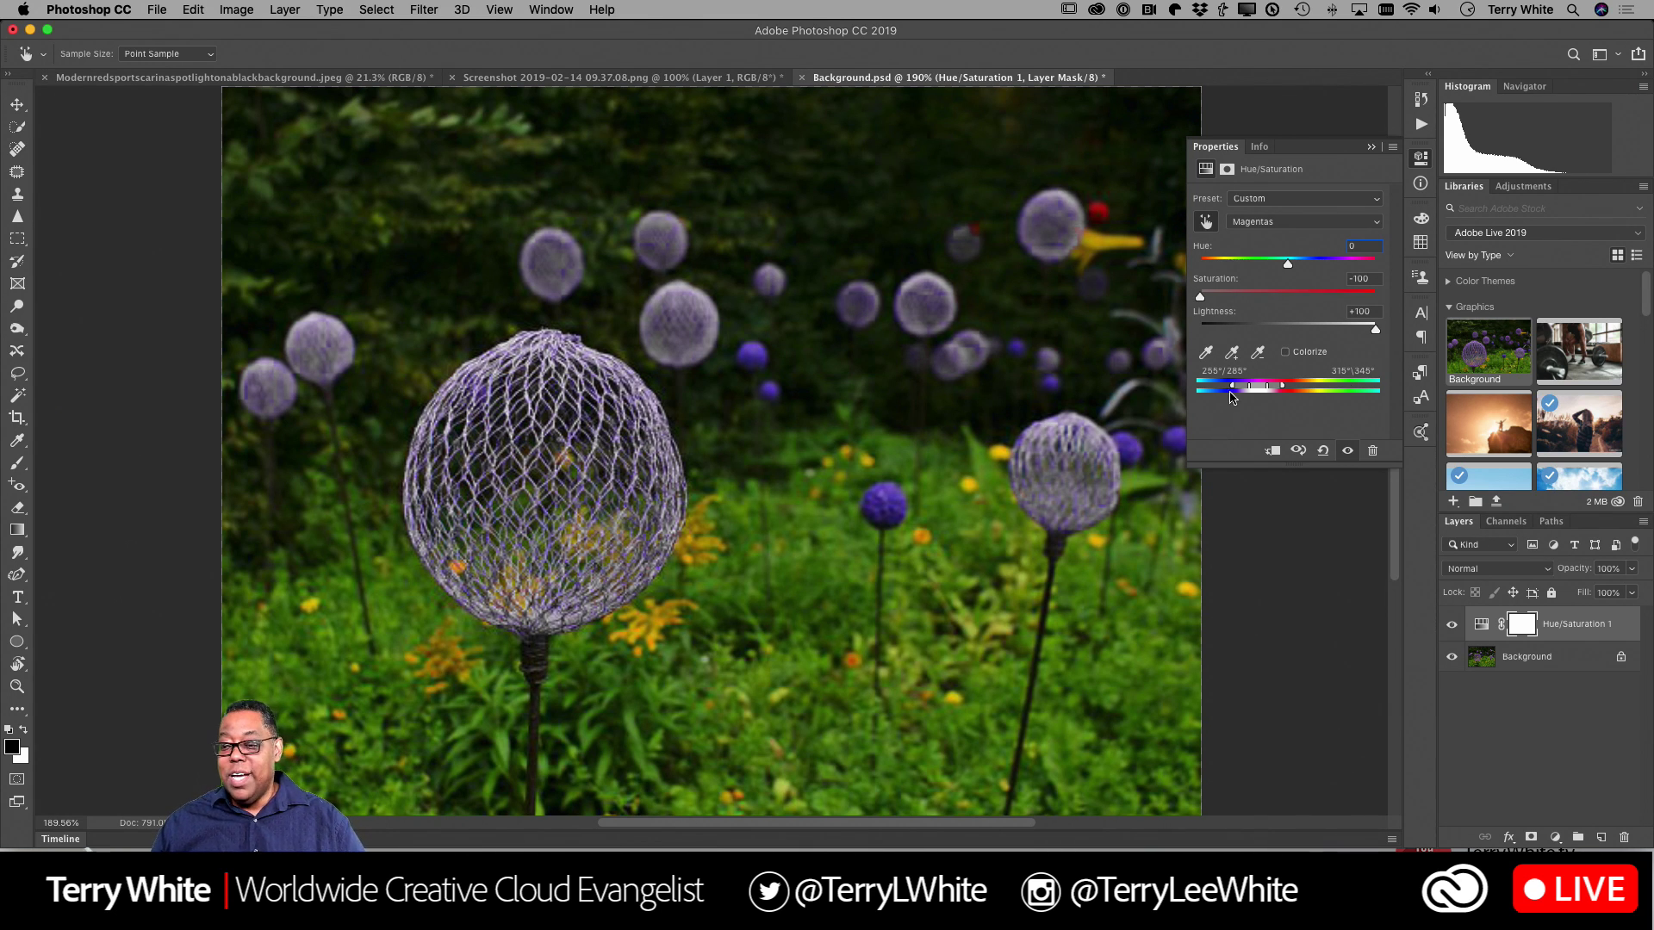
pyautogui.moveTo(1233, 392); pyautogui.dragTo(1206, 401)
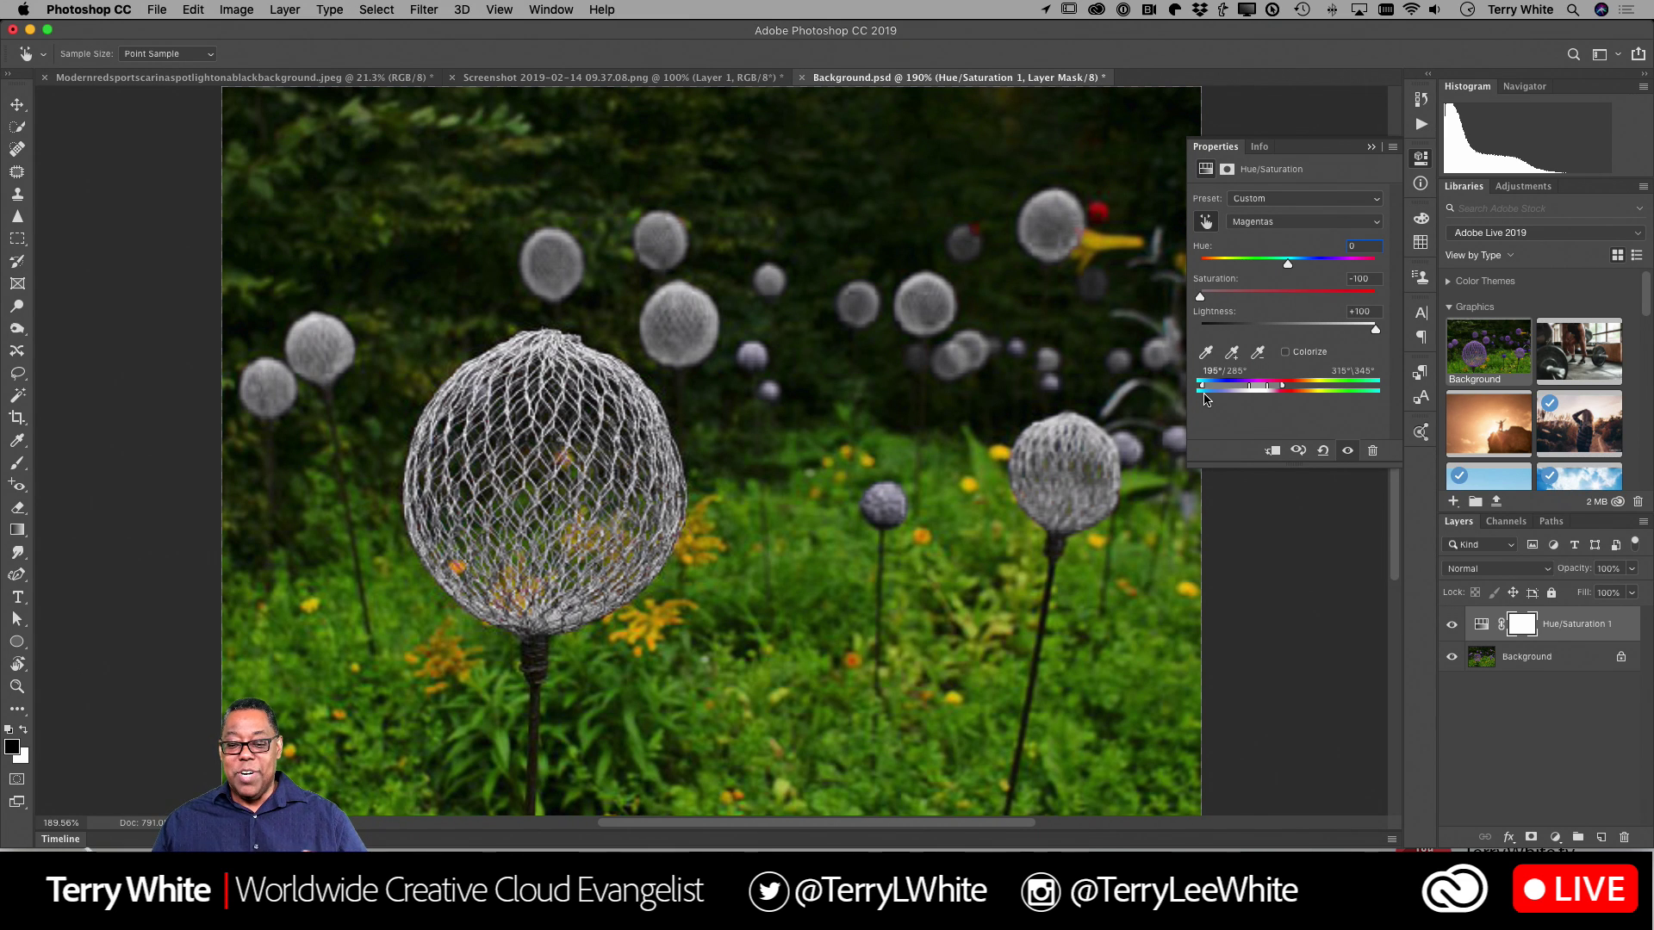
# Narrow the Hue/Saturation range to 241°/285°–315°/351° so the yellow flowers are excluded.
pyautogui.moveTo(1203, 387); pyautogui.dragTo(1363, 388)
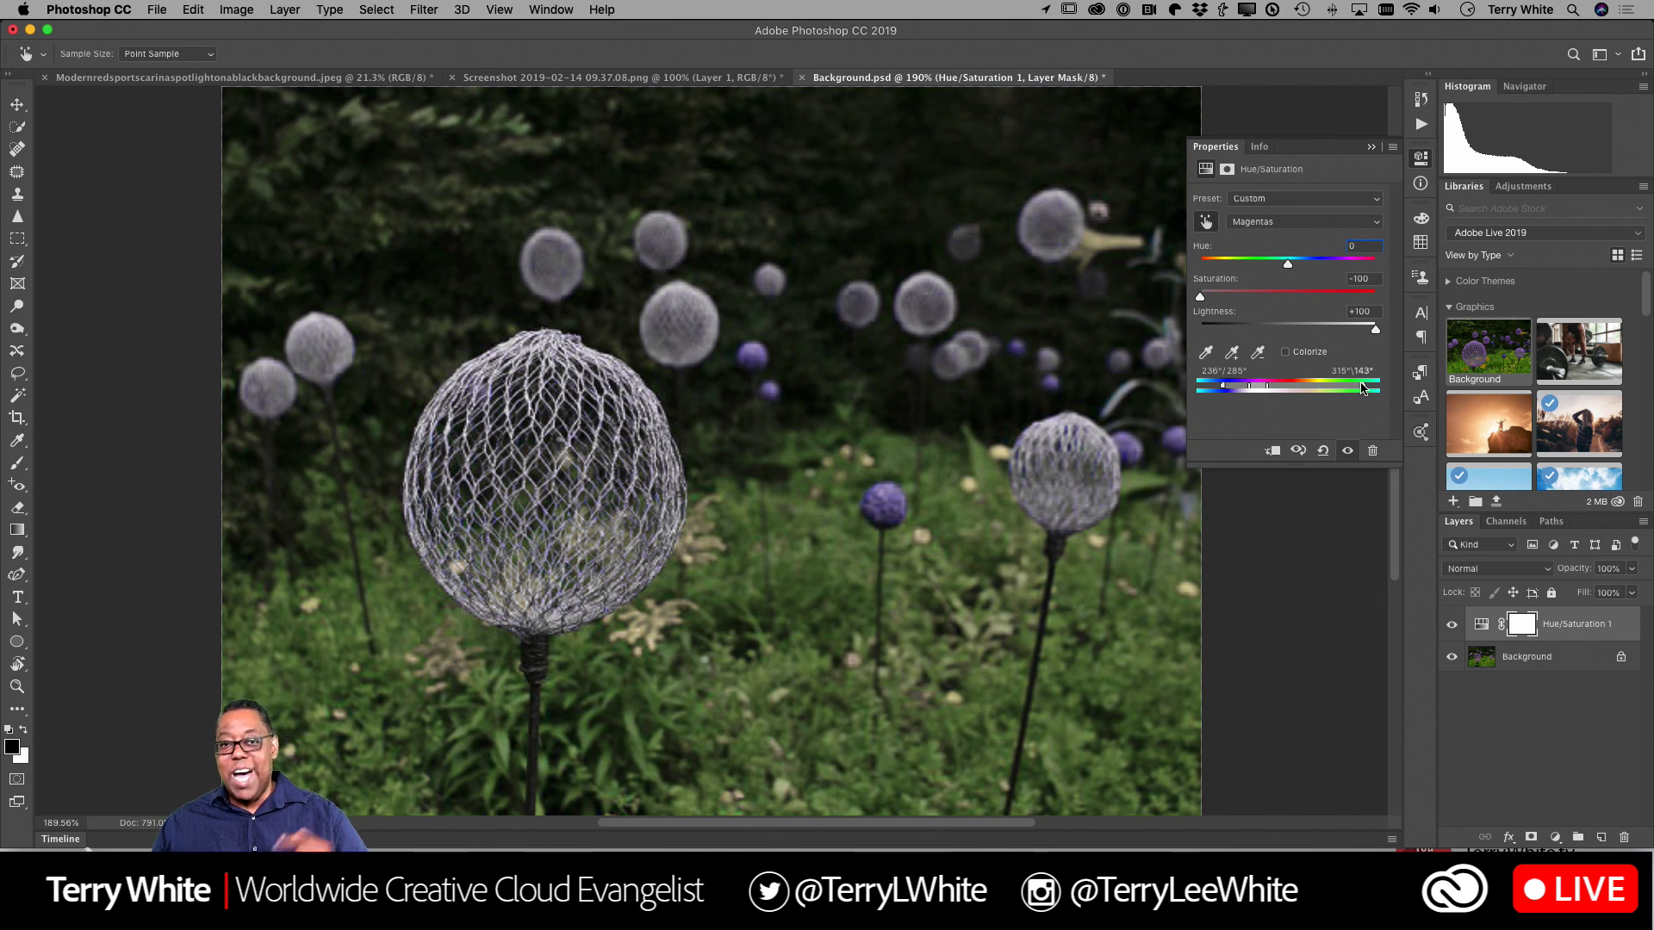
pyautogui.moveTo(1362, 388); pyautogui.dragTo(1286, 394)
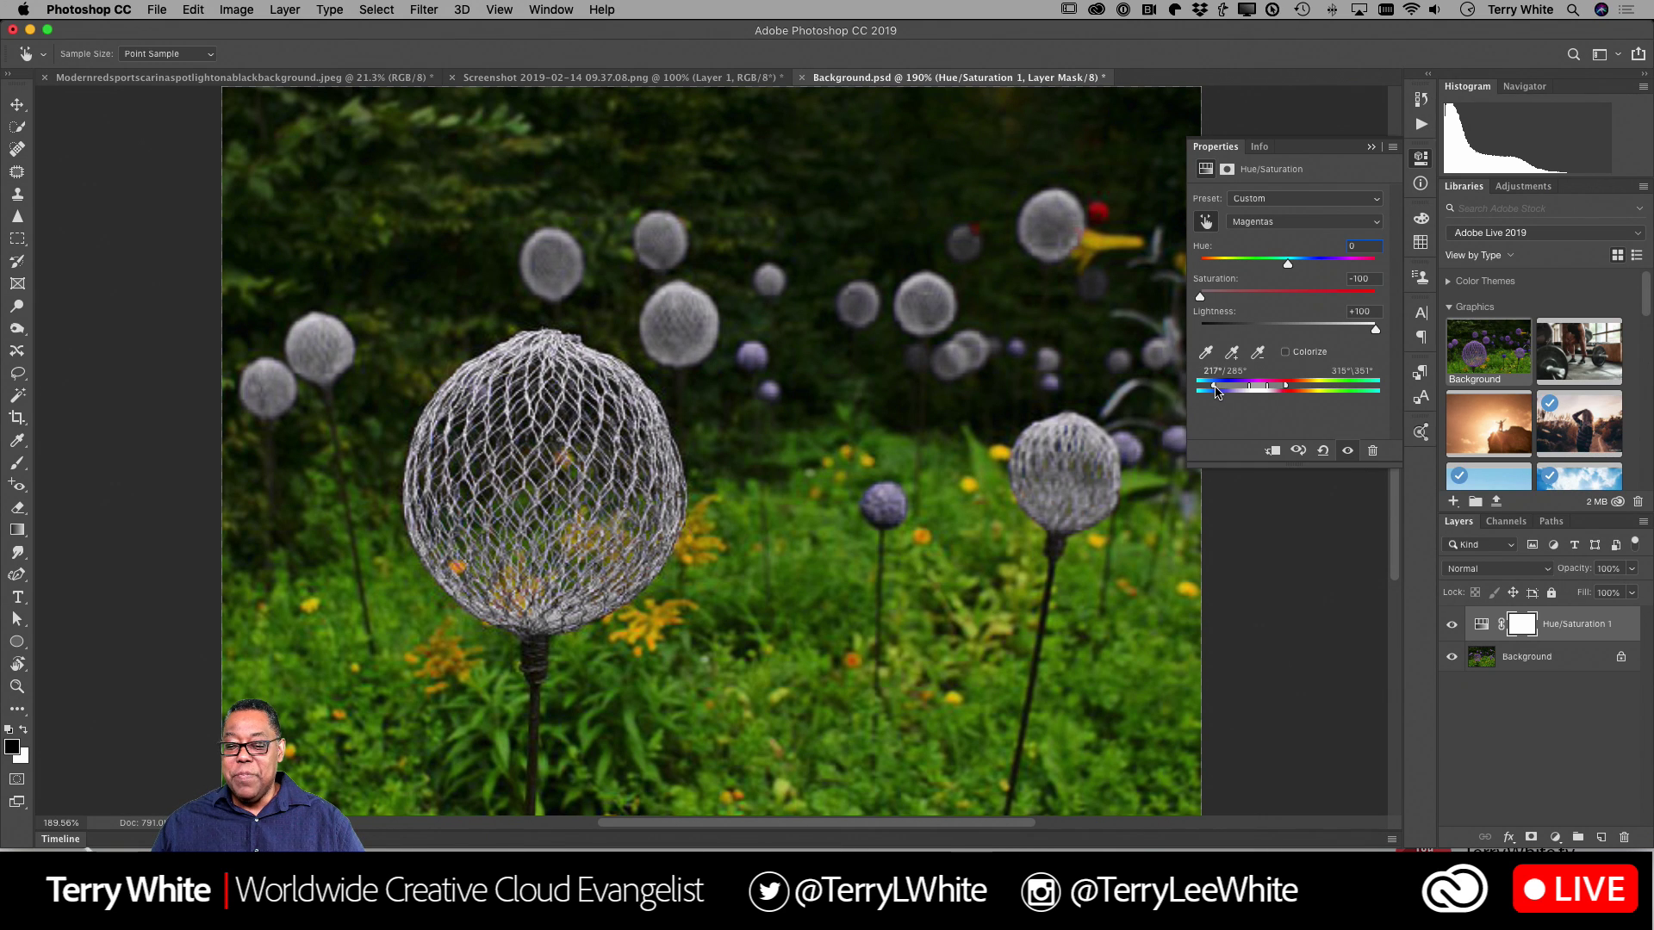
pyautogui.moveTo(1215, 392)
pyautogui.mouseDown()
pyautogui.moveTo(1196, 398)
pyautogui.moveTo(1213, 398)
pyautogui.mouseUp()
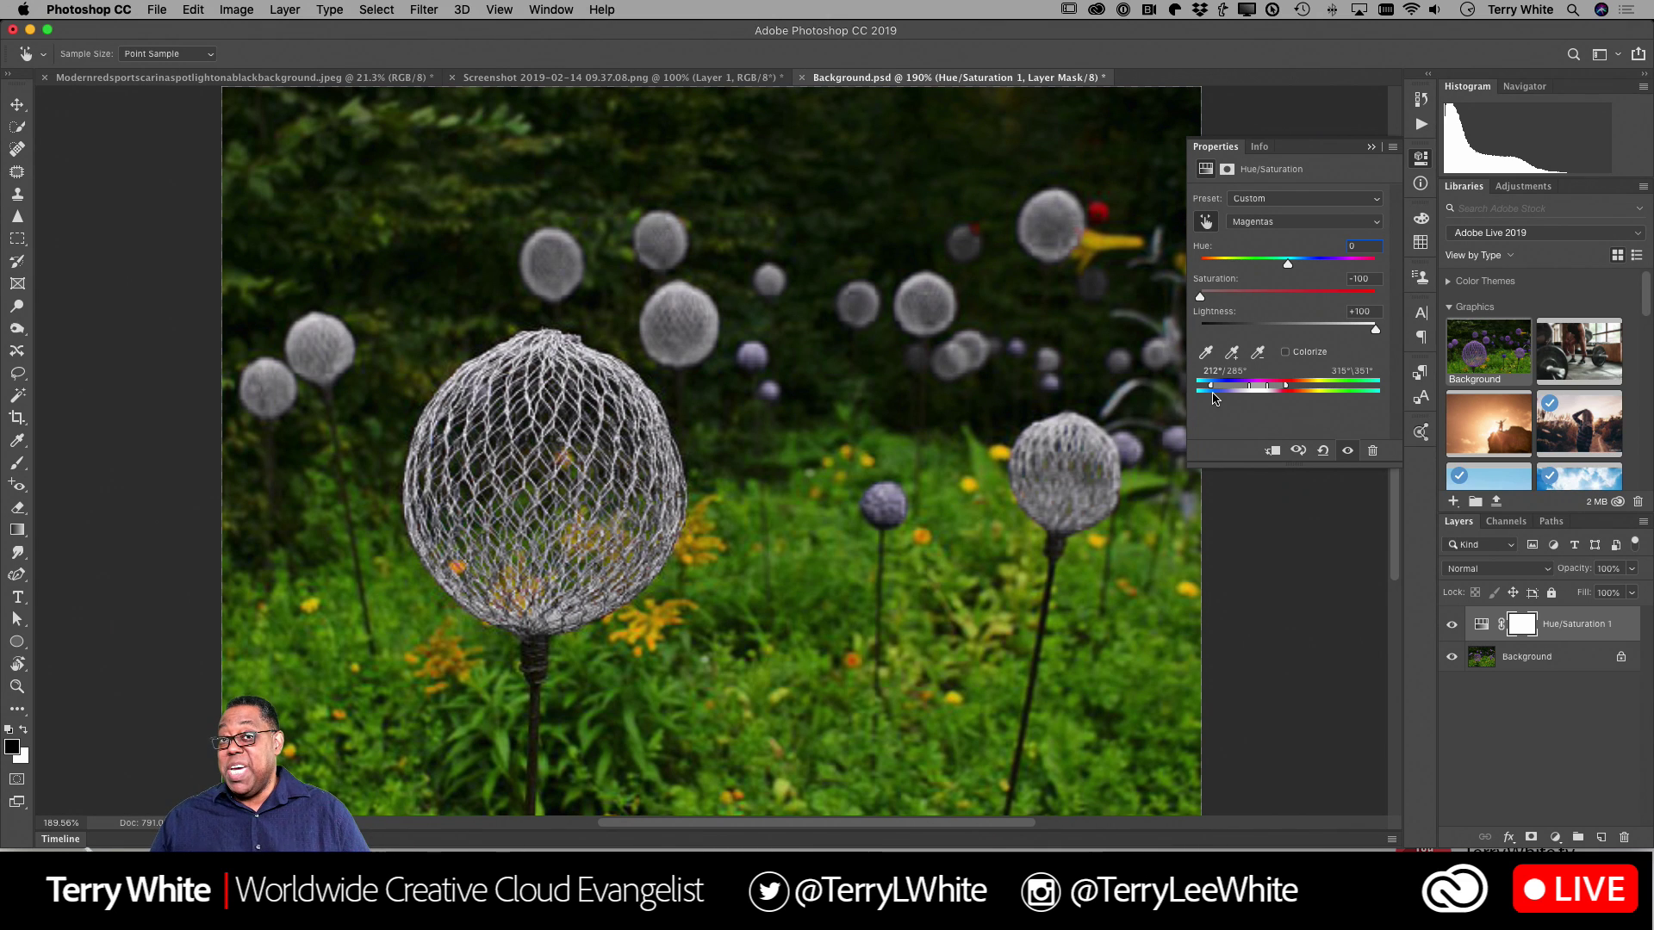
pyautogui.moveTo(1213, 397)
pyautogui.mouseDown()
pyautogui.moveTo(1197, 404)
pyautogui.moveTo(1229, 395)
pyautogui.mouseUp()
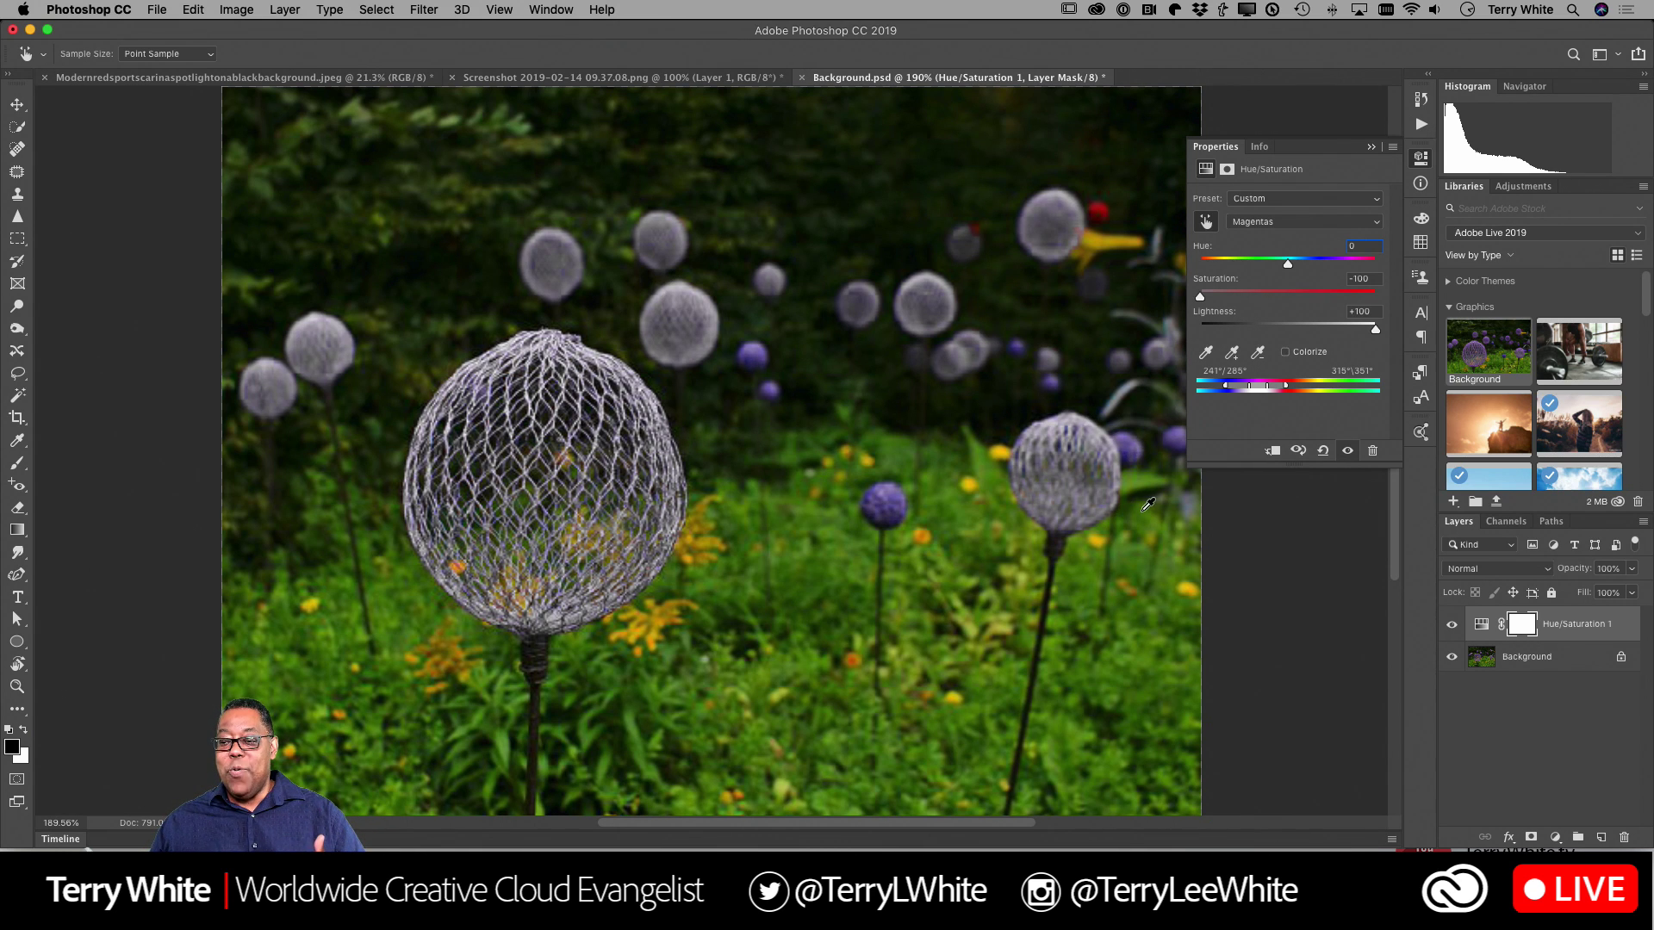
# Add a second Hue/Saturation adjustment layer directly above the Background layer.
pyautogui.click(1373, 149)
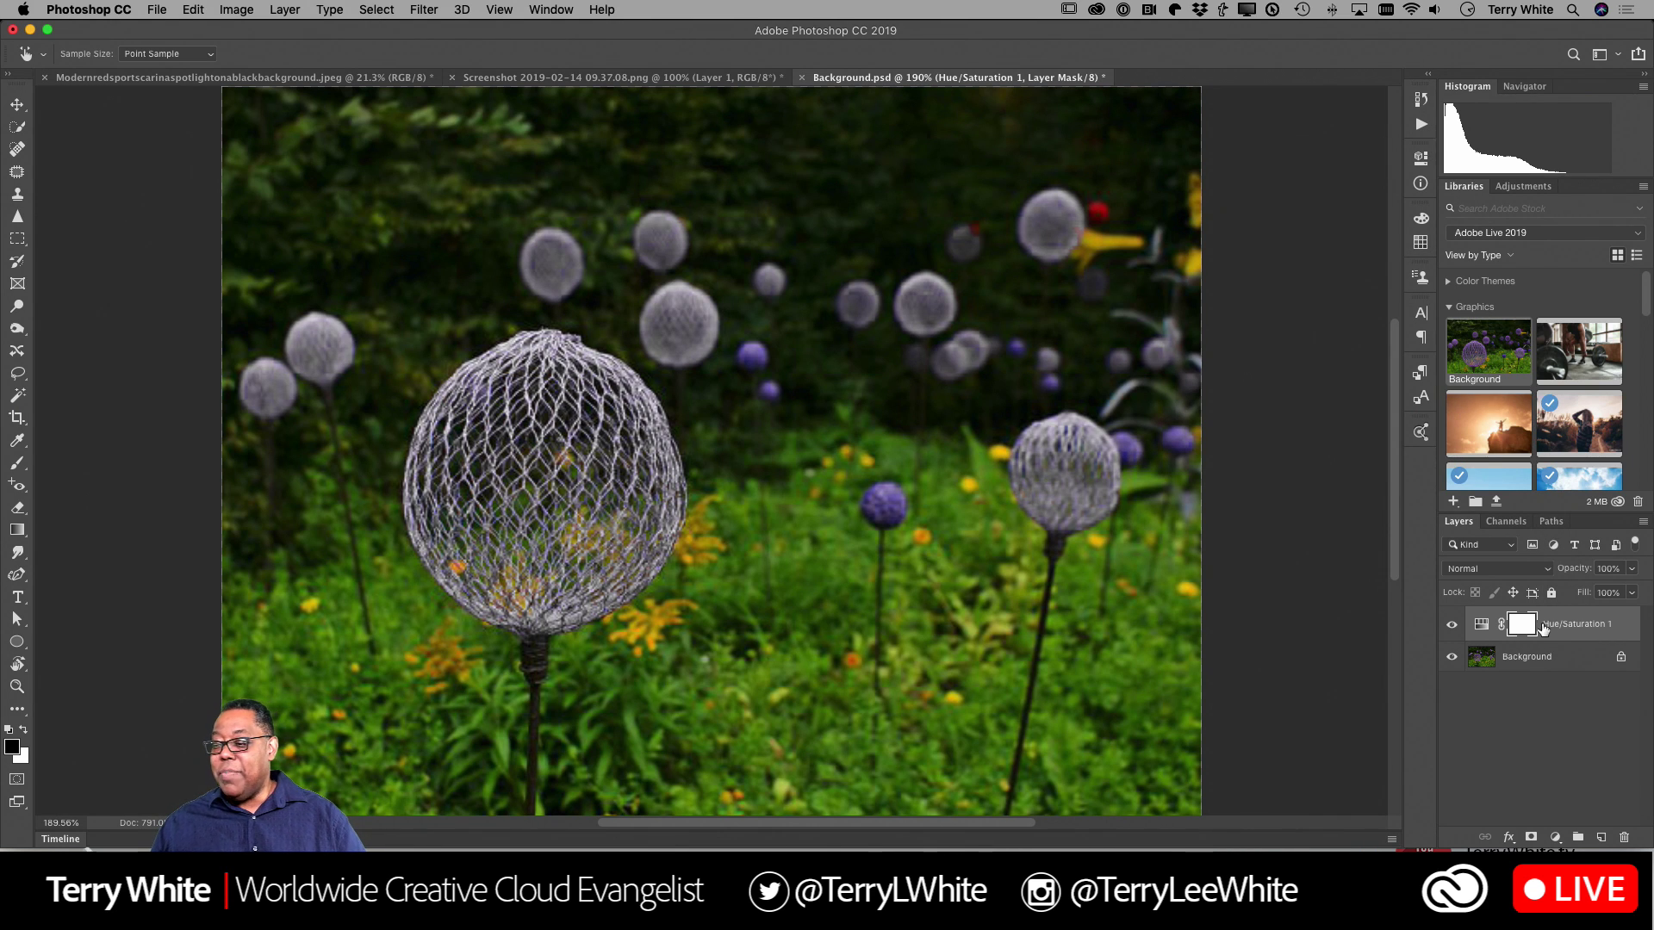
pyautogui.click(1529, 656)
pyautogui.press('v')
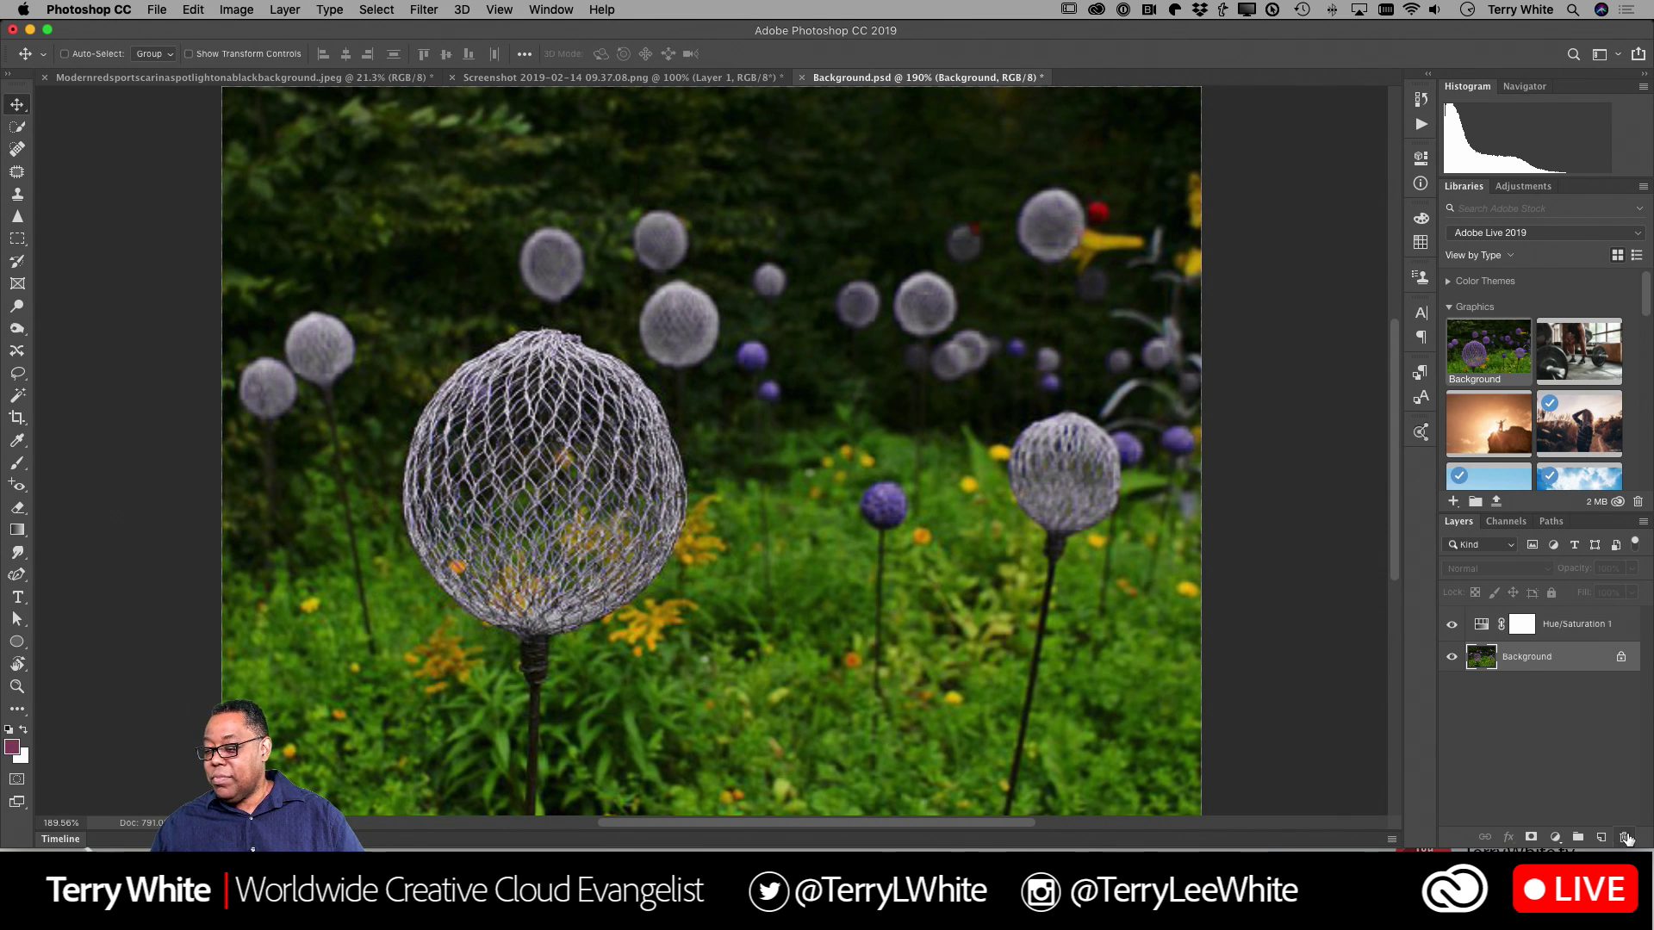
pyautogui.click(1555, 838)
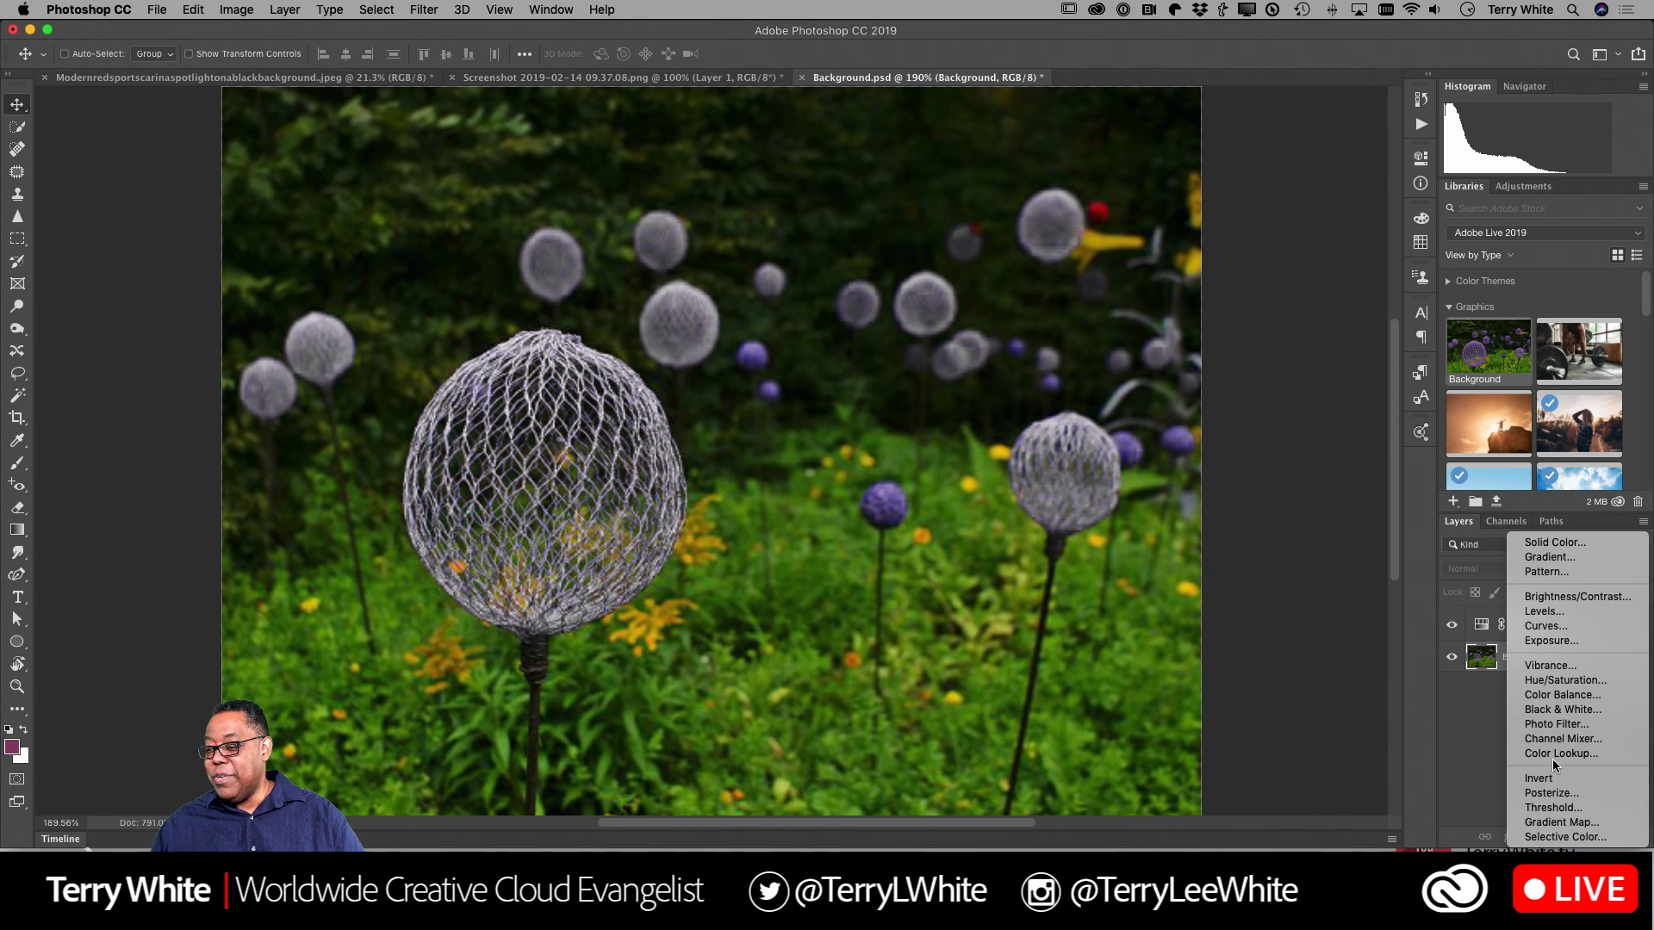
pyautogui.click(1565, 681)
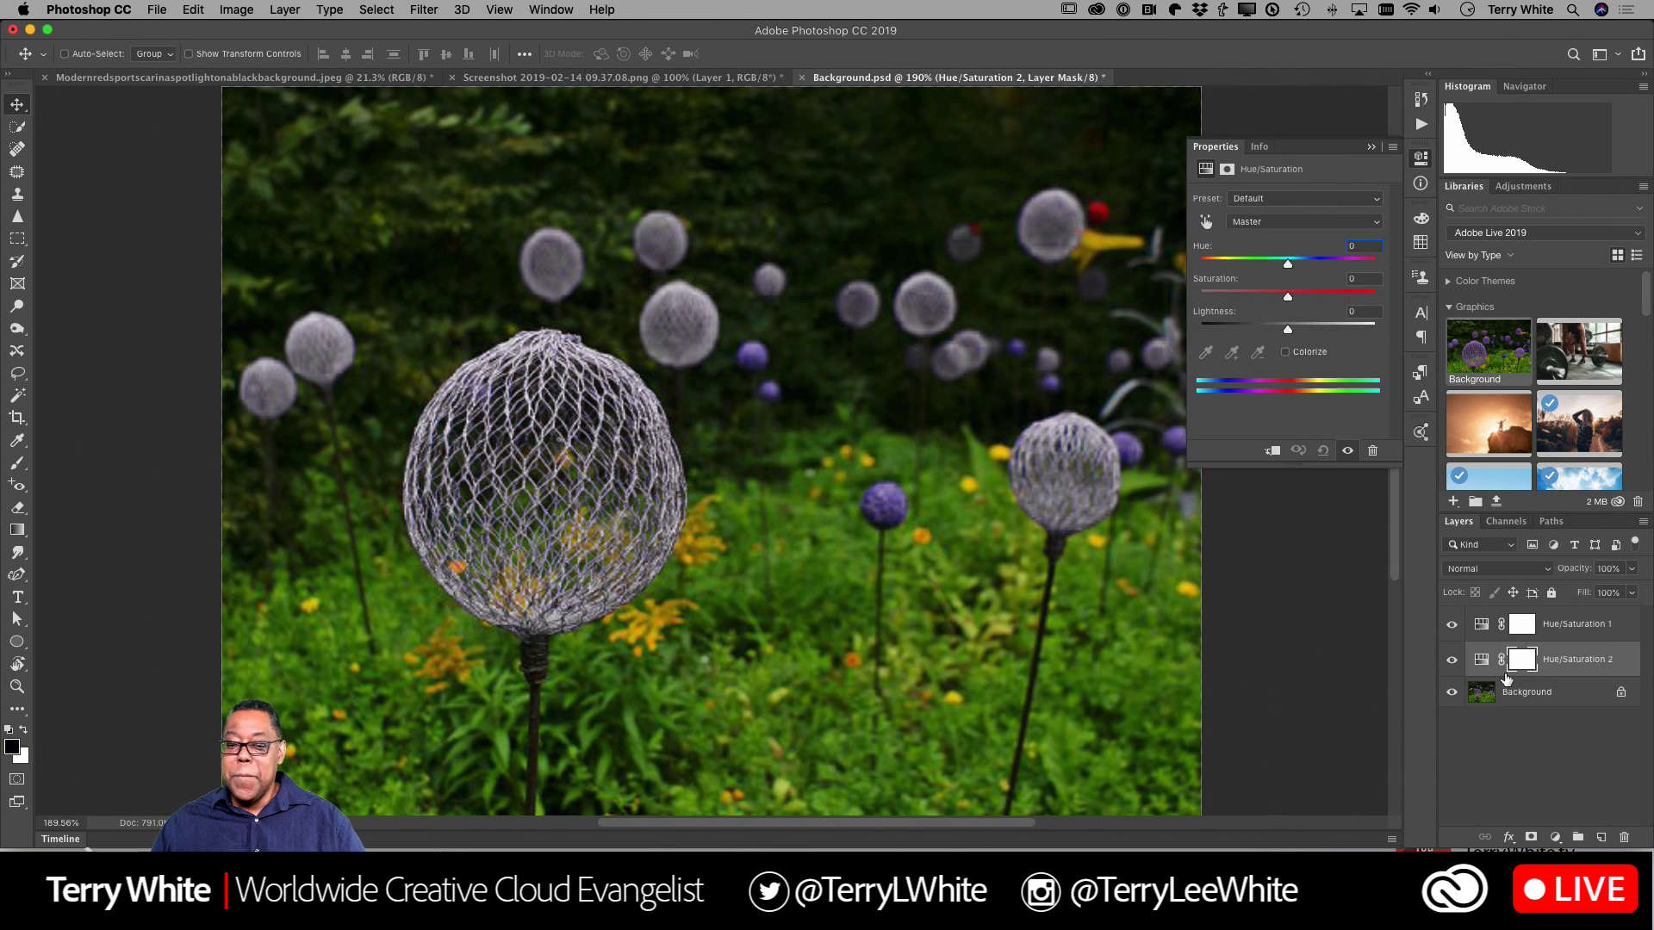
# Target Blues by sampling a purple allium, then set Saturation -100 and Lightness +100.
pyautogui.click(1205, 221)
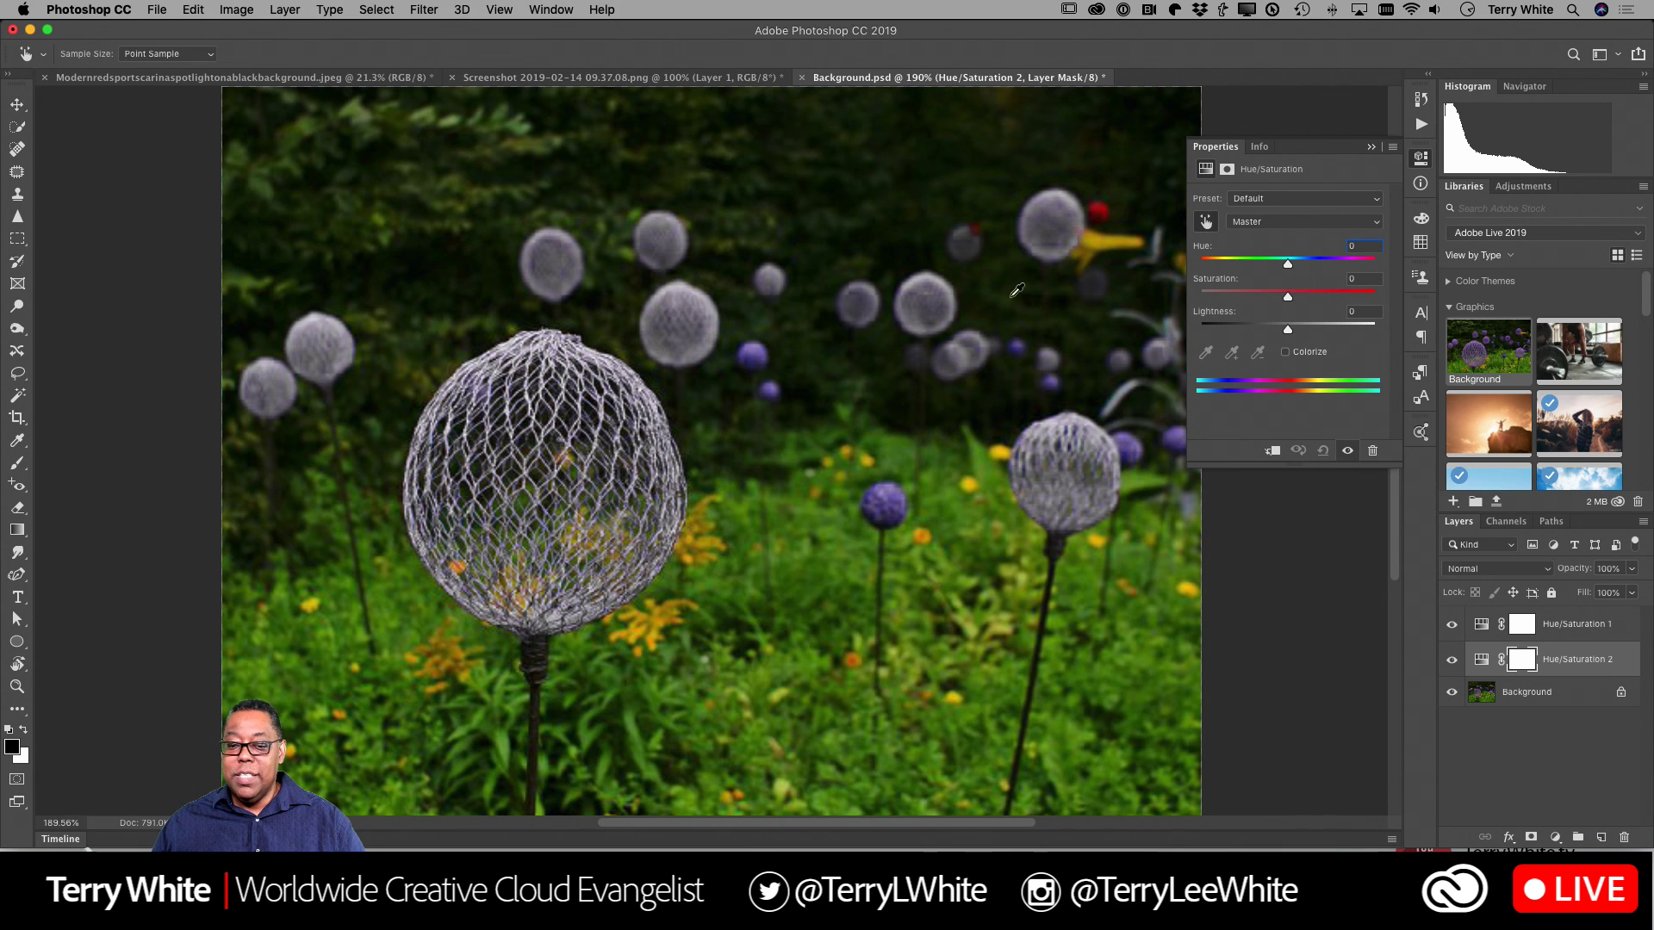
pyautogui.click(751, 360)
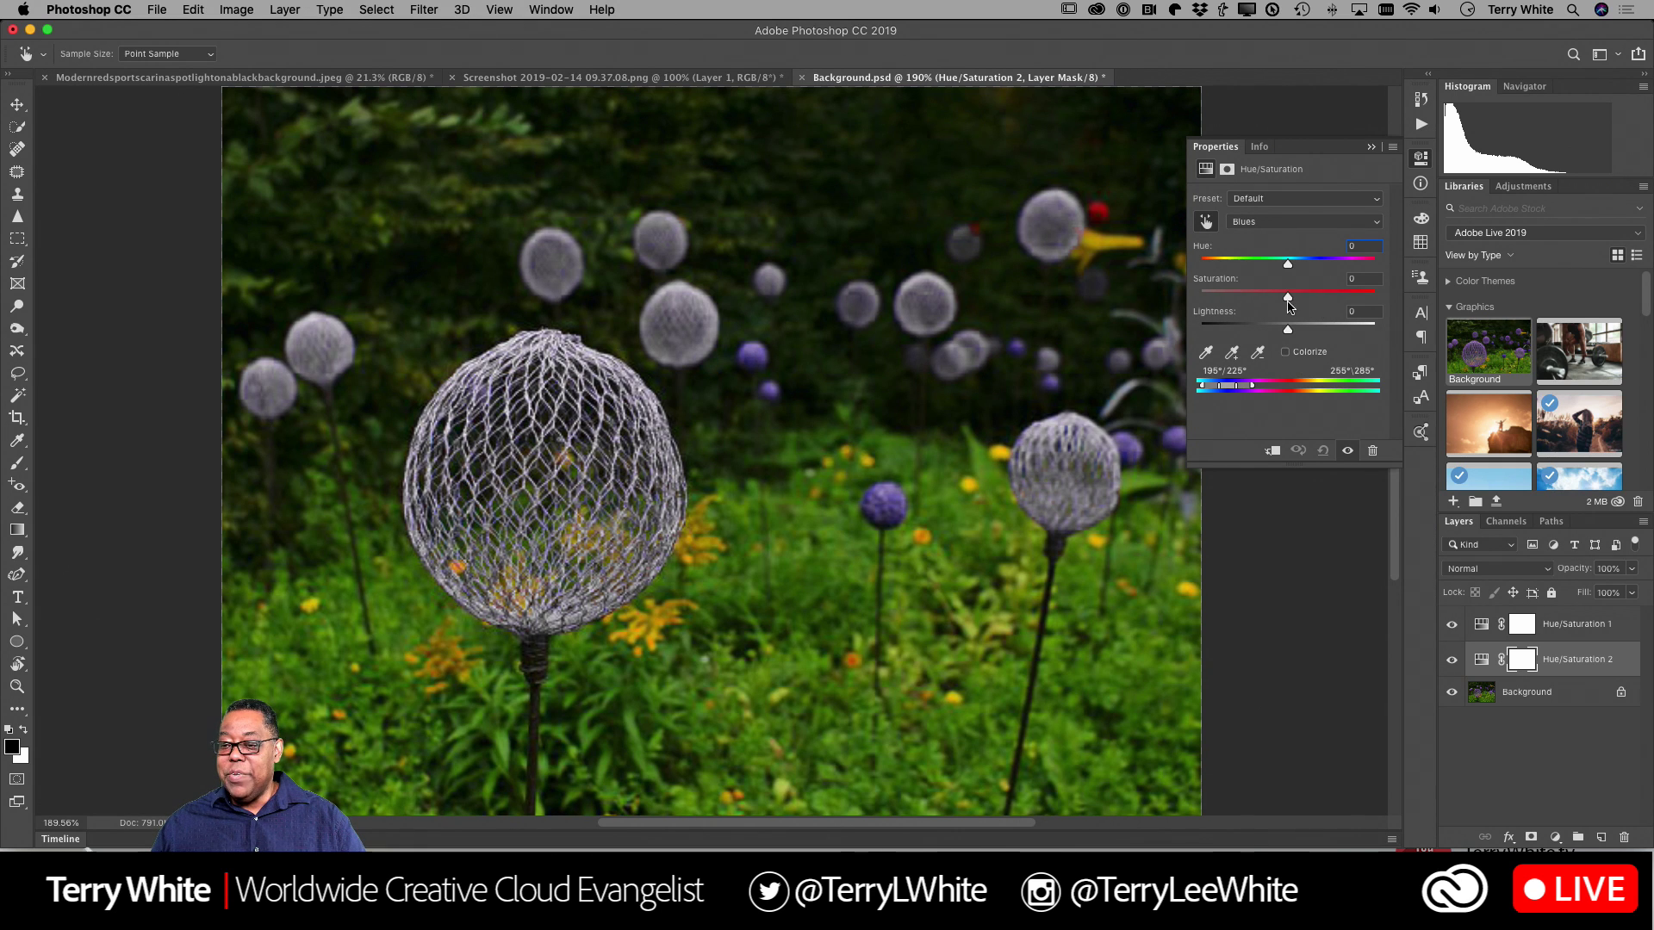
pyautogui.moveTo(1287, 302); pyautogui.dragTo(1180, 309)
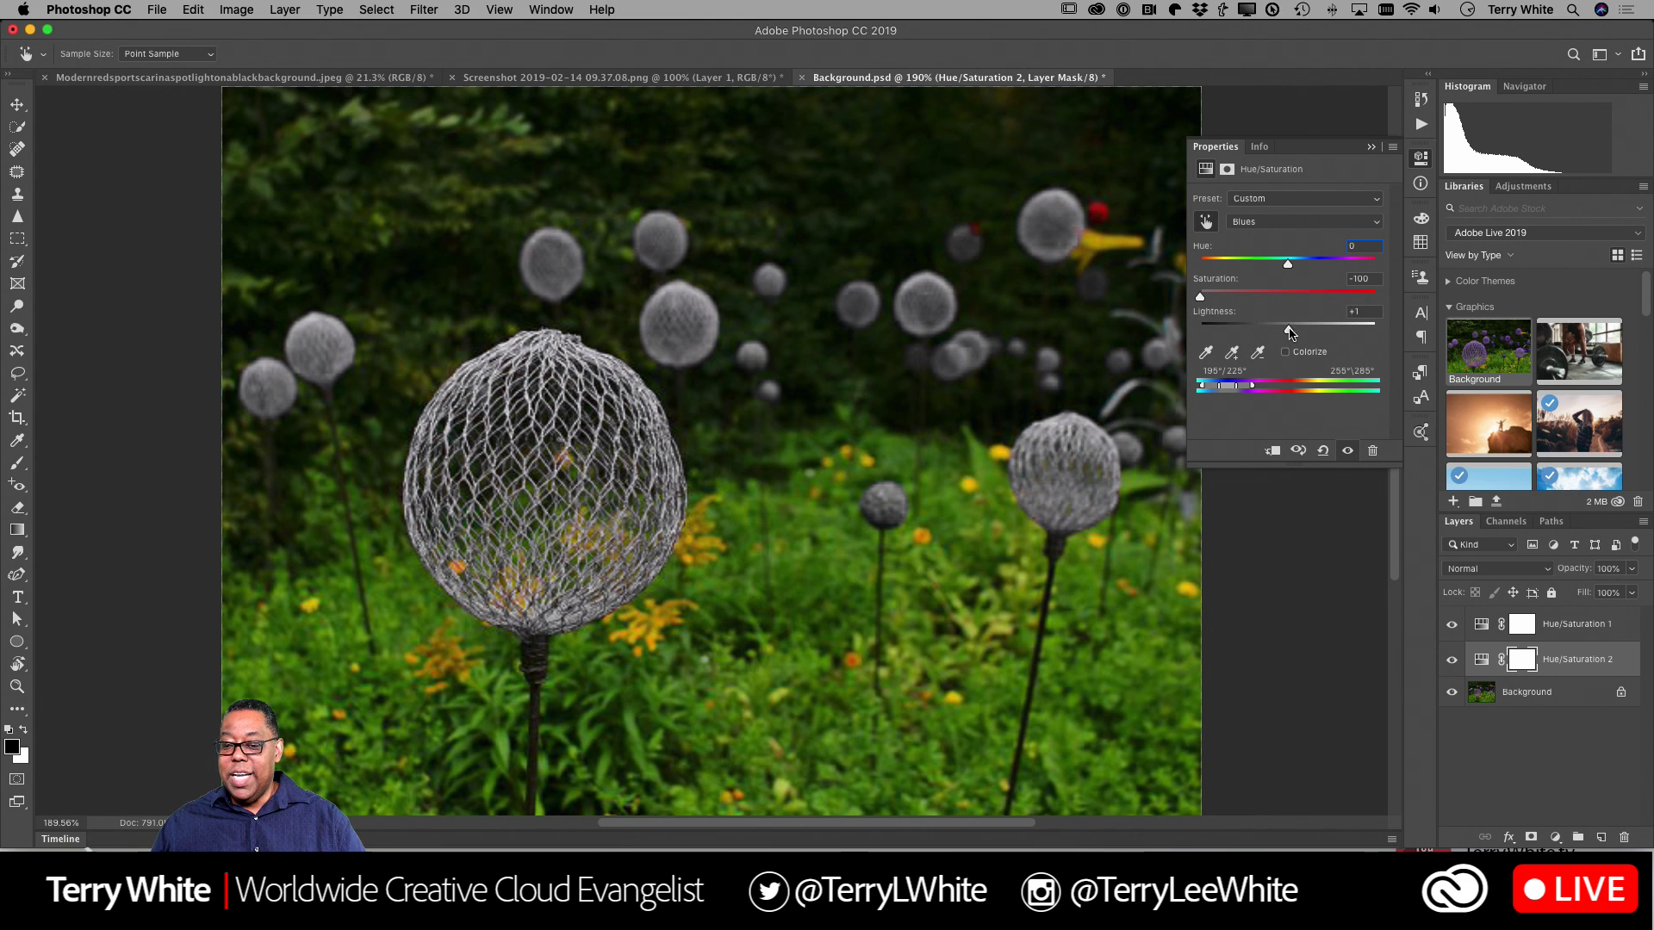
pyautogui.moveTo(1290, 332); pyautogui.dragTo(1383, 331)
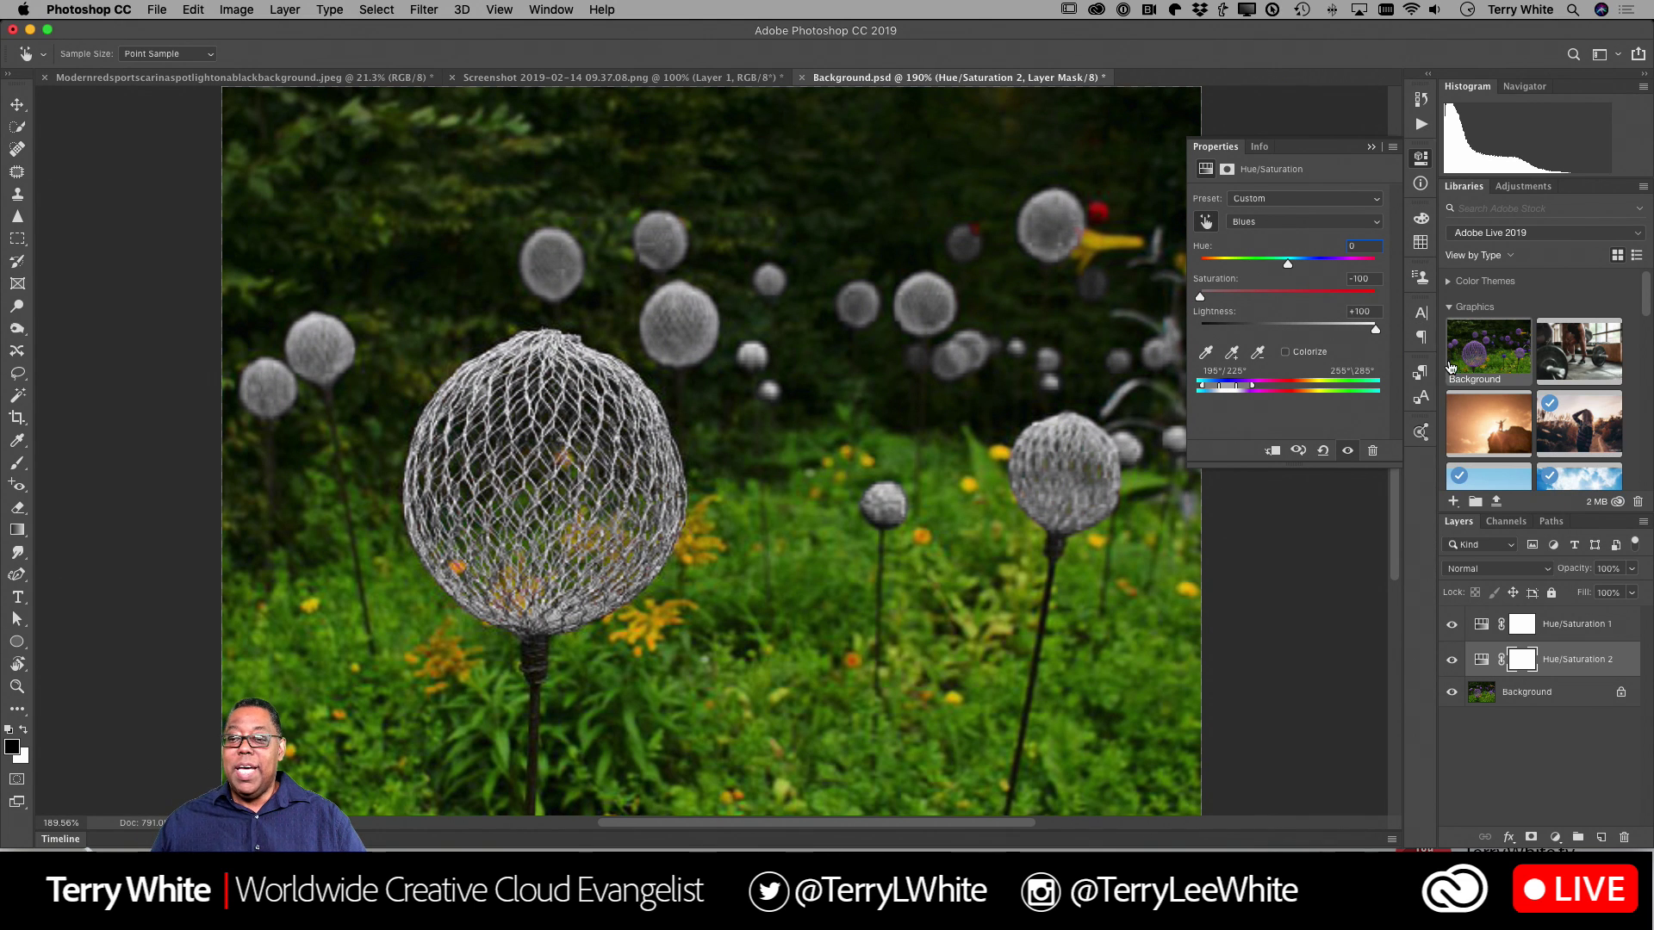
pyautogui.click(1372, 148)
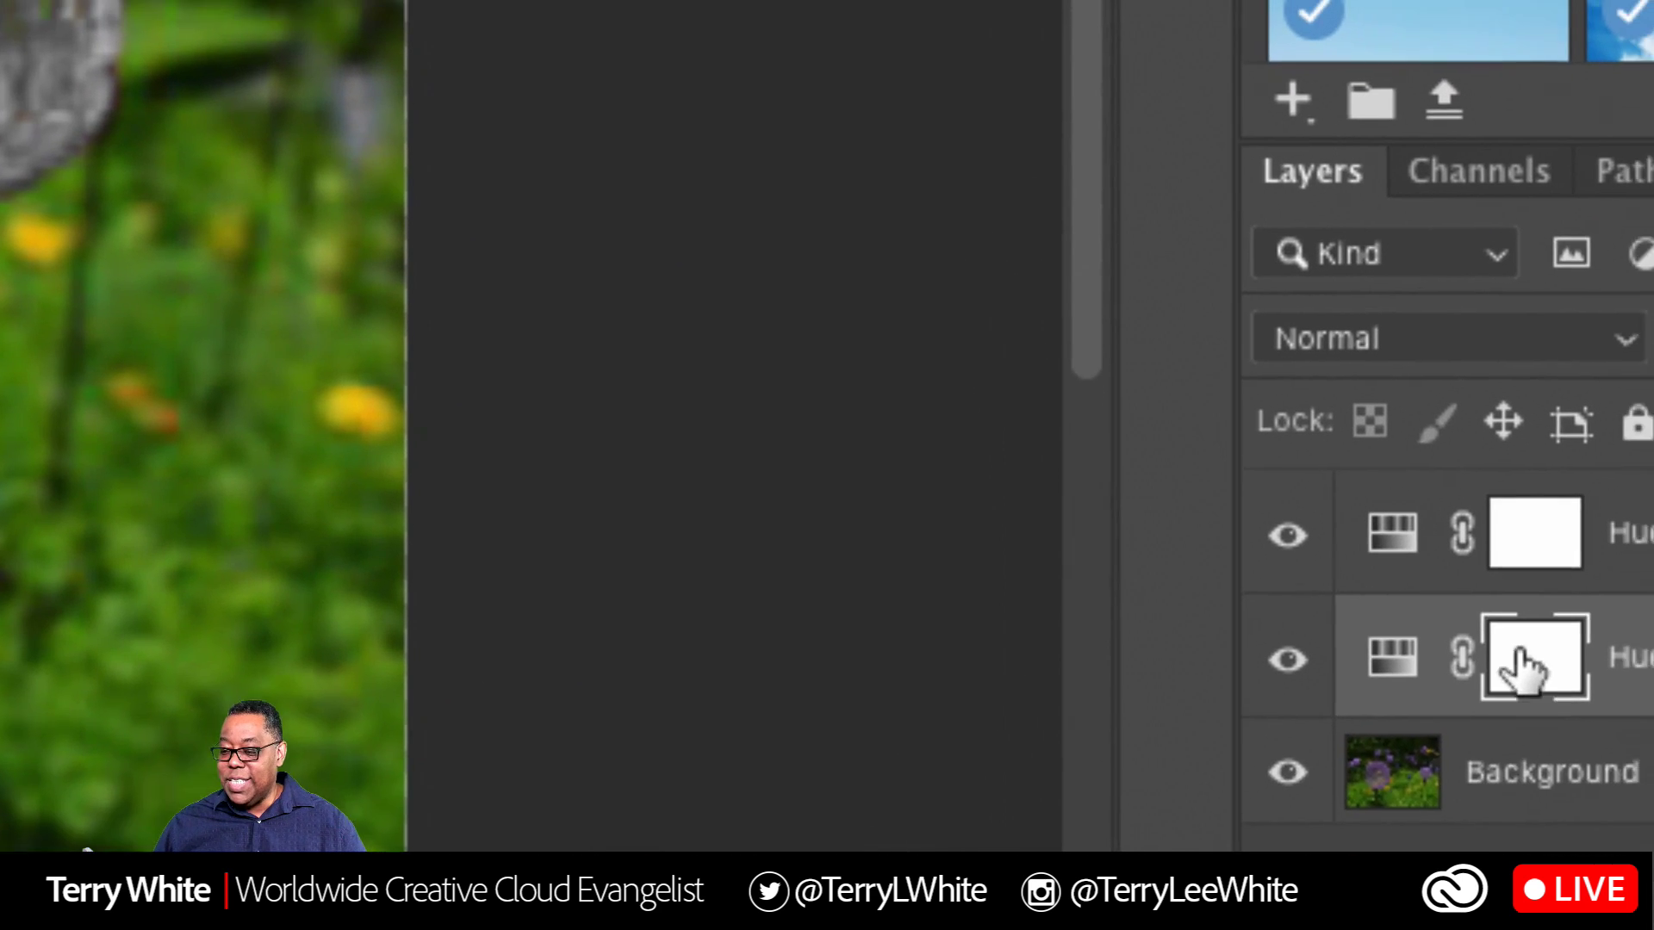
# Paint black over one small allium on both Hue/Saturation masks with a smaller brush.
pyautogui.moveTo(1518, 653)
pyautogui.mouseDown()
pyautogui.moveTo(1493, 558)
pyautogui.moveTo(1518, 663)
pyautogui.mouseUp()
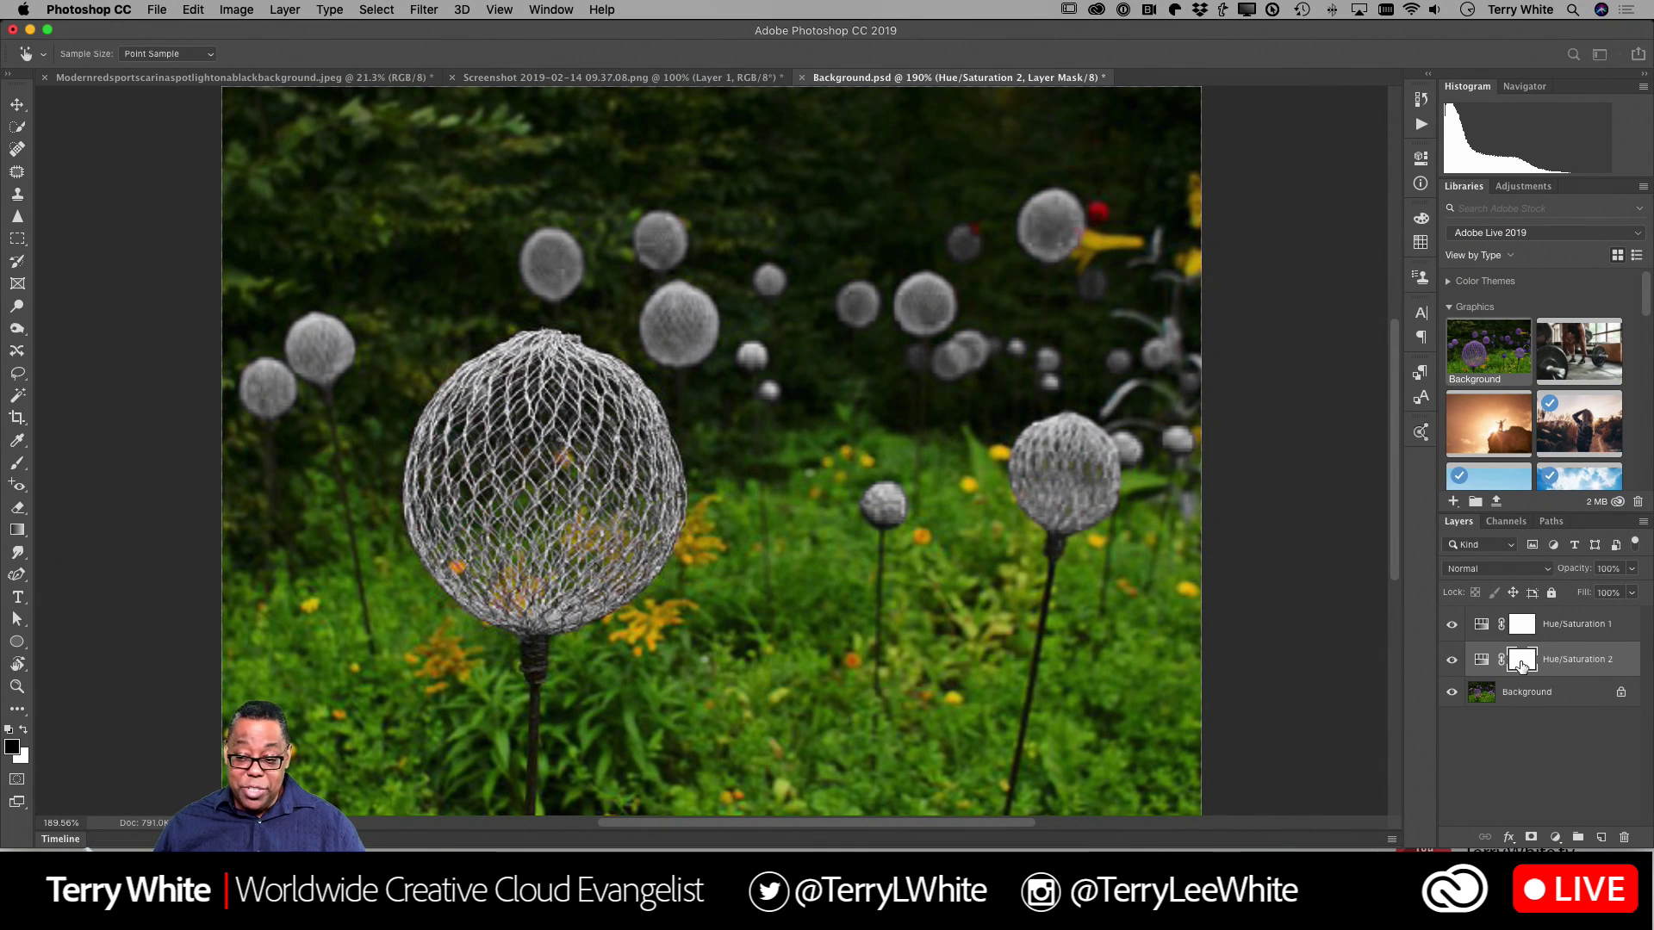
pyautogui.press('b')
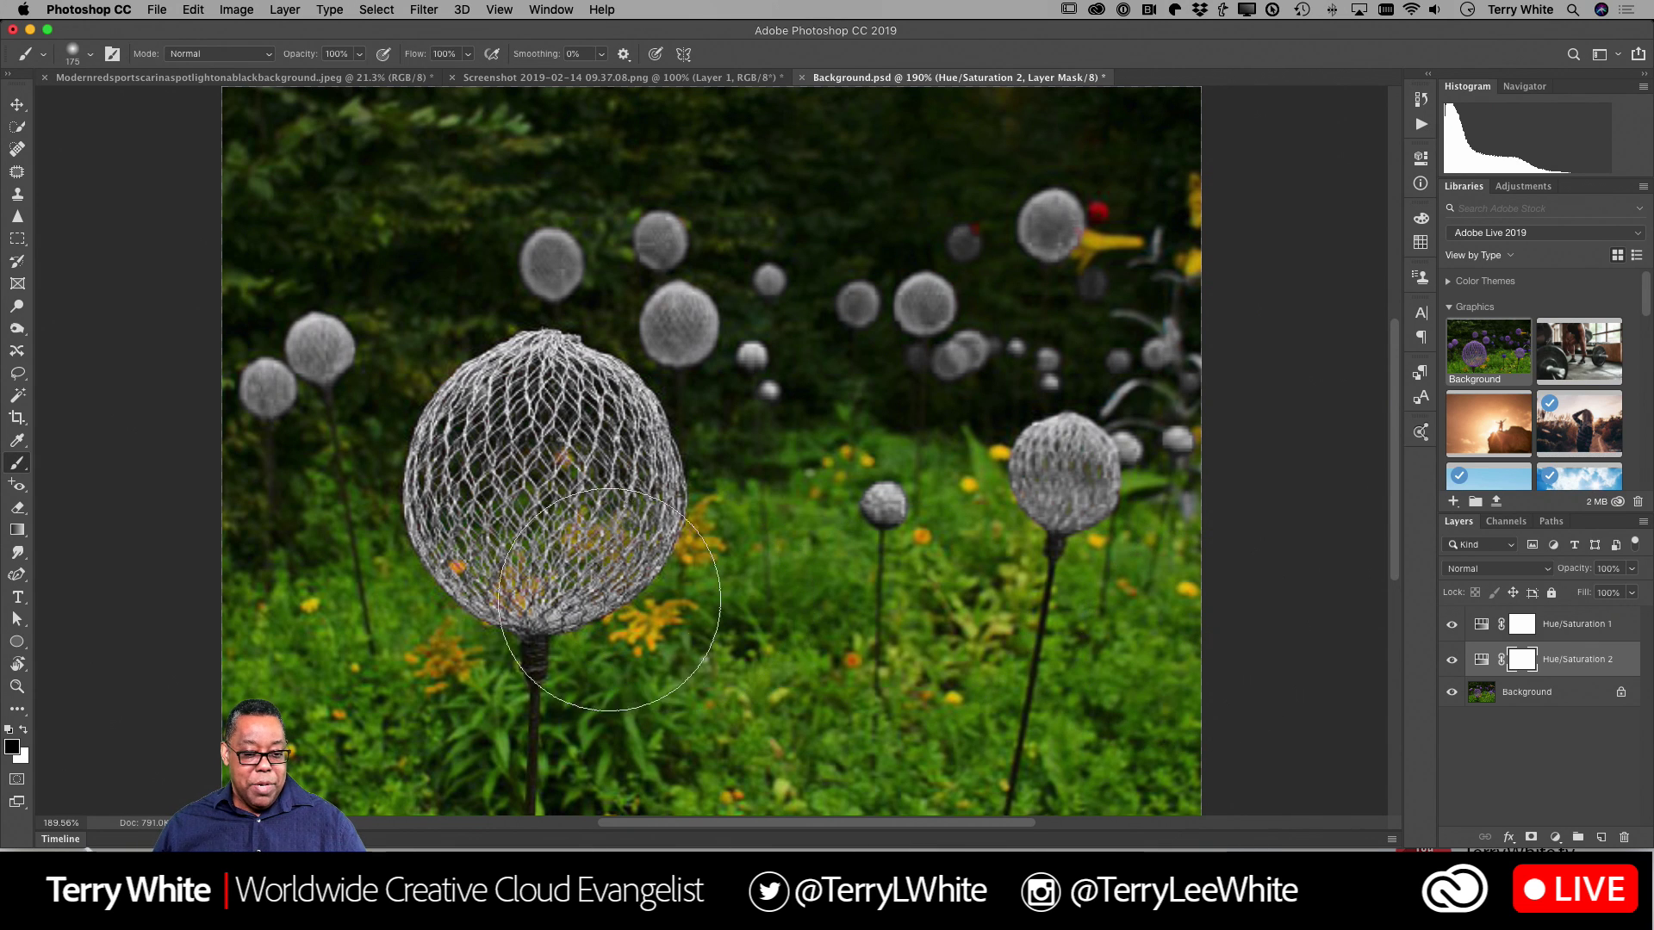
pyautogui.press('[')
pyautogui.press('[')
pyautogui.press('[')
pyautogui.press('[')
pyautogui.press('[')
pyautogui.press('[')
pyautogui.press('[')
pyautogui.press('[')
pyautogui.press('[')
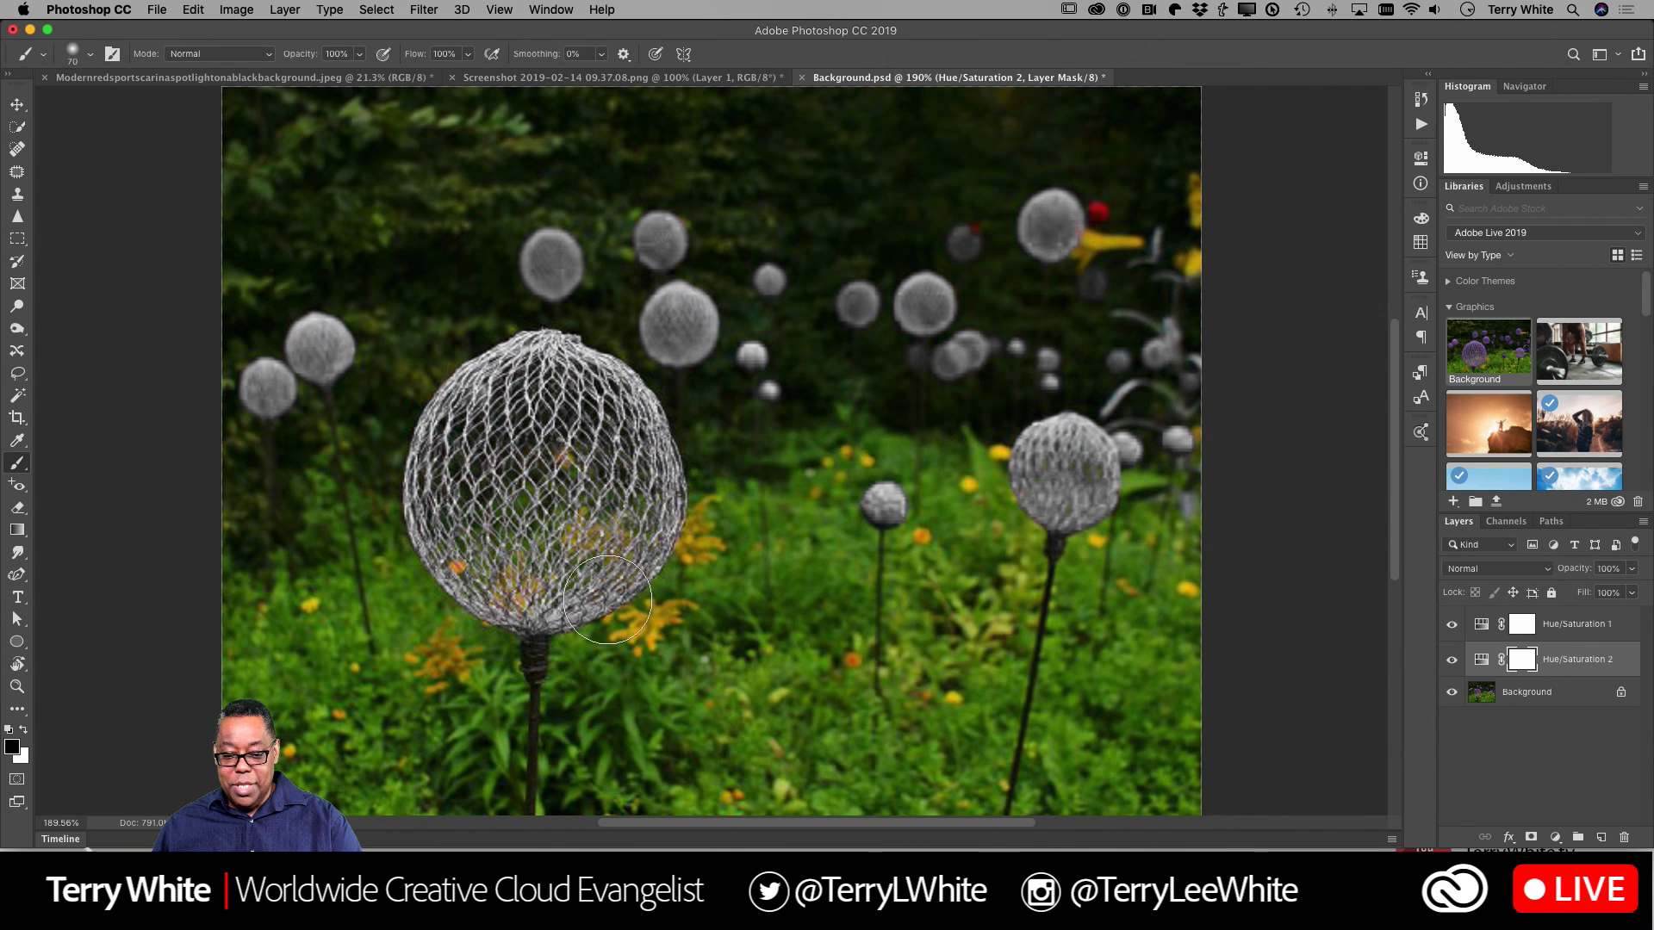
pyautogui.press('[')
pyautogui.moveTo(880, 507); pyautogui.dragTo(883, 498)
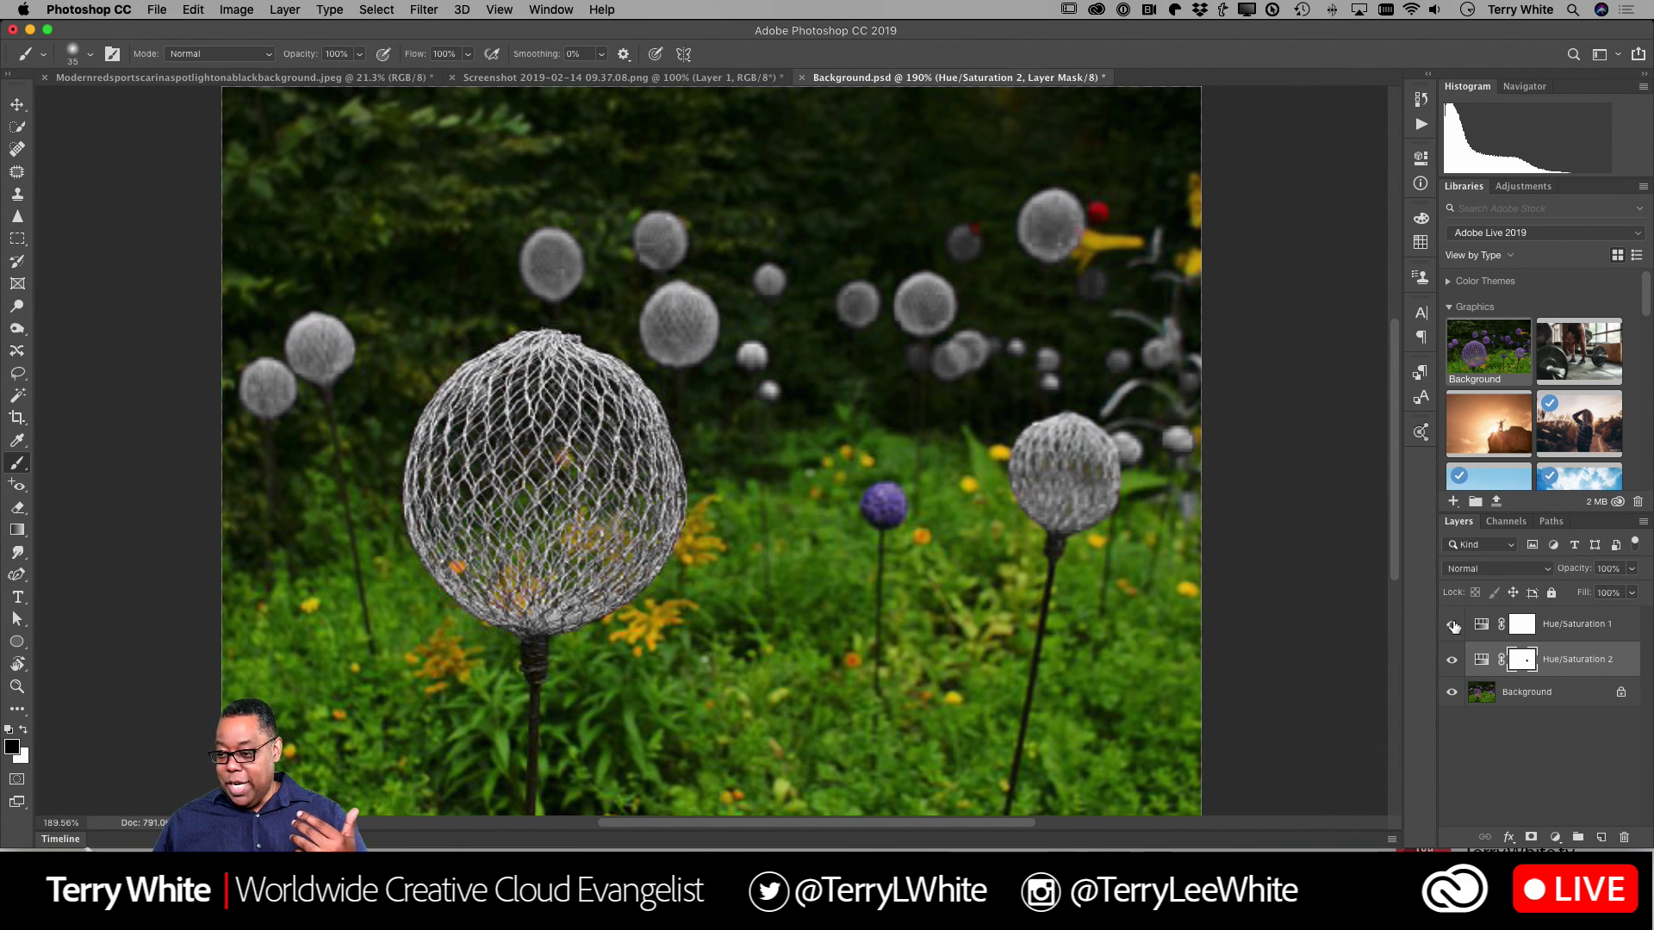
pyautogui.click(1522, 625)
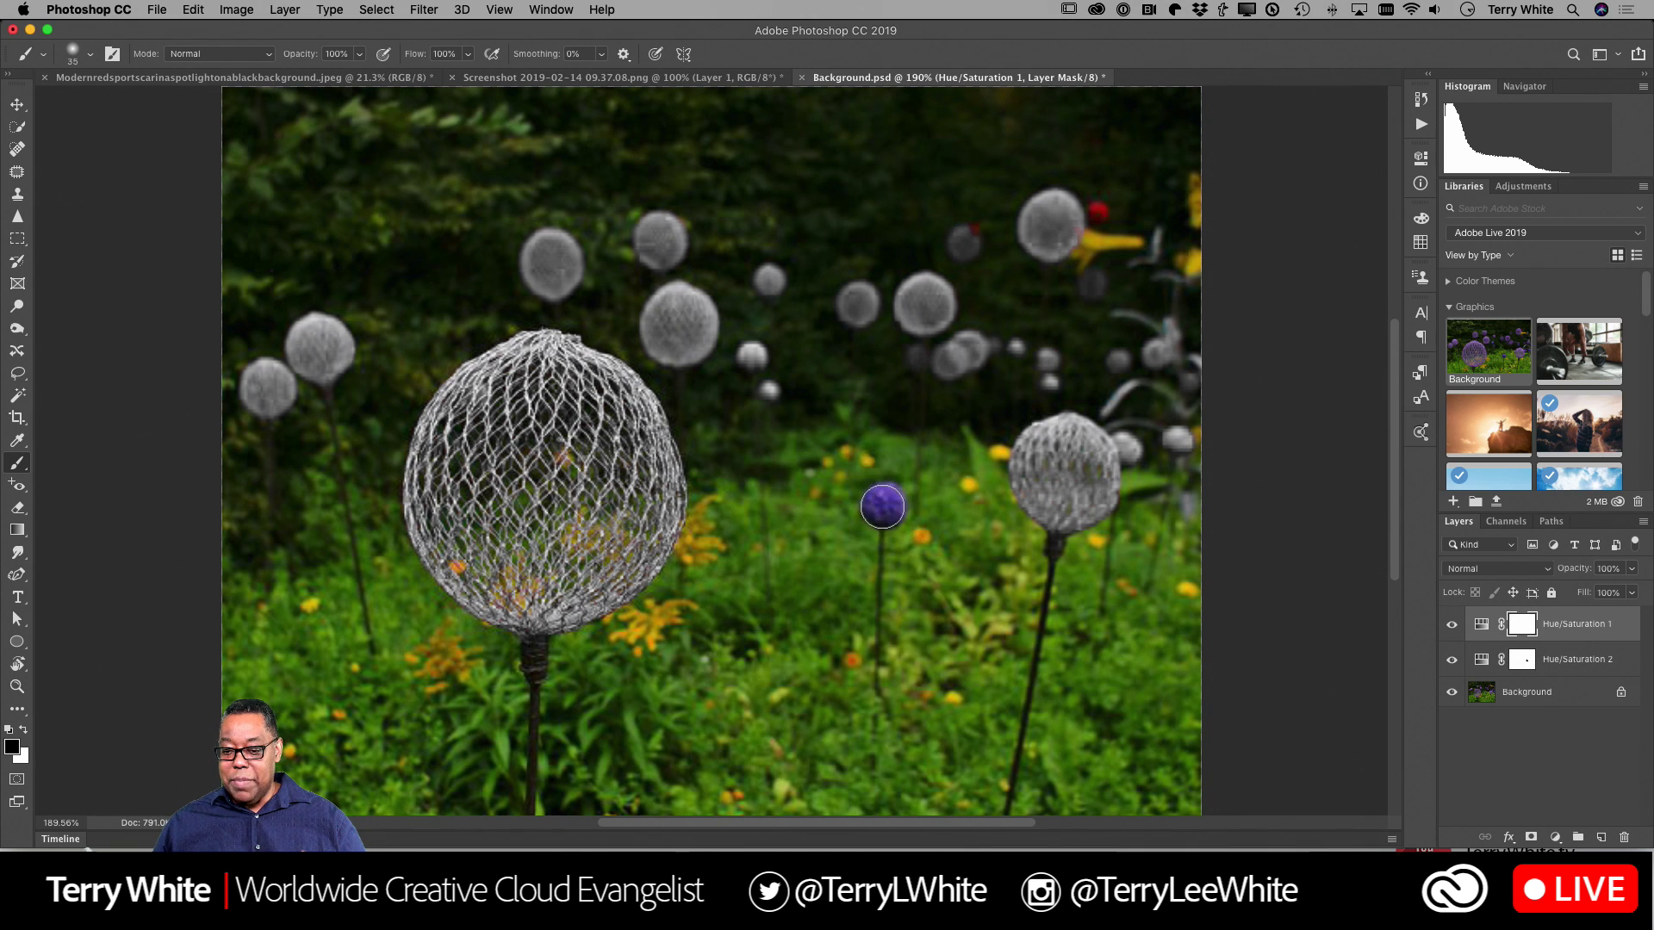
pyautogui.moveTo(890, 503)
pyautogui.mouseDown()
pyautogui.moveTo(840, 499)
pyautogui.moveTo(881, 544)
pyautogui.mouseUp()
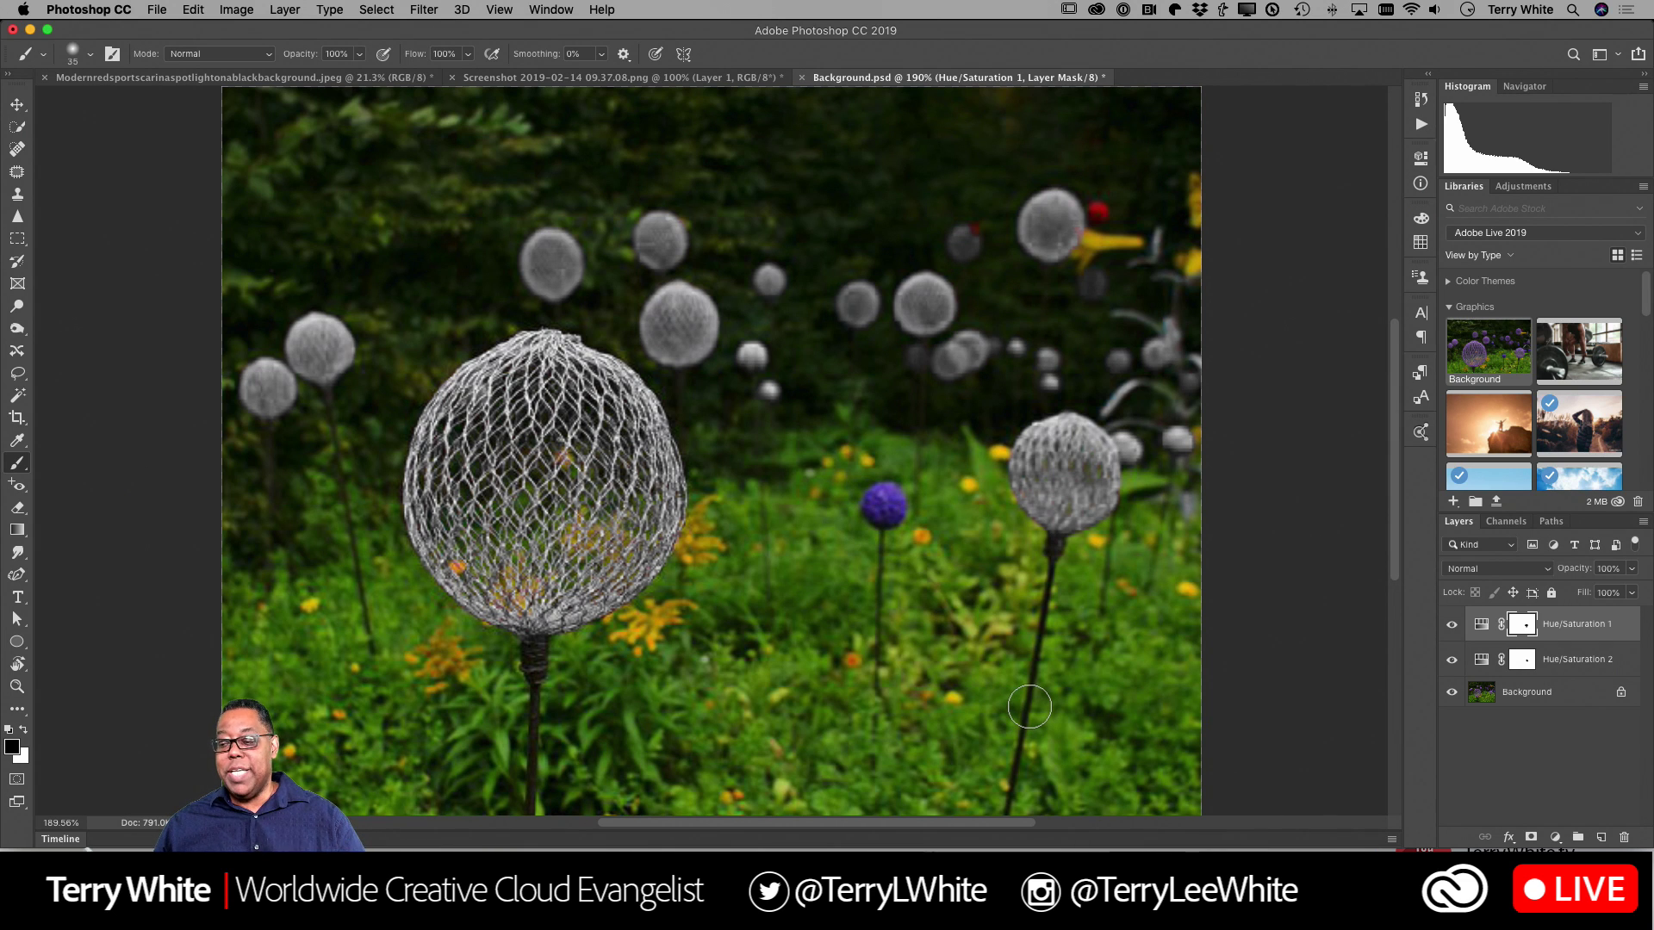
# Add a Levels adjustment layer and set its midtone input to about 1.49.
pyautogui.click(1553, 839)
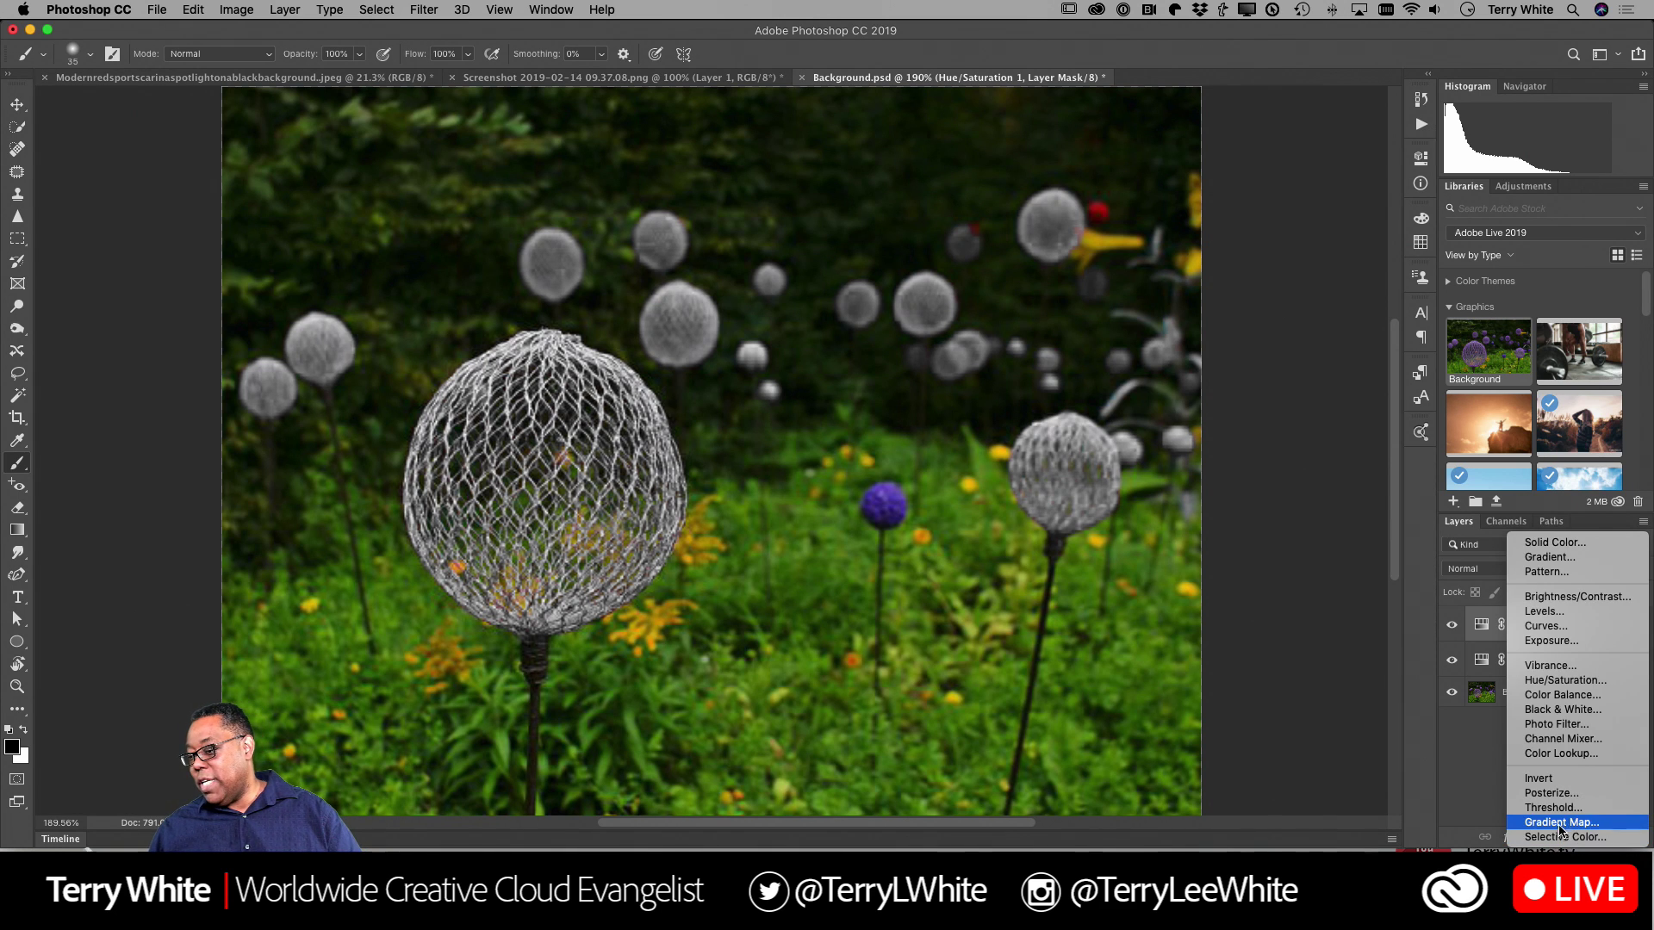
pyautogui.click(1561, 613)
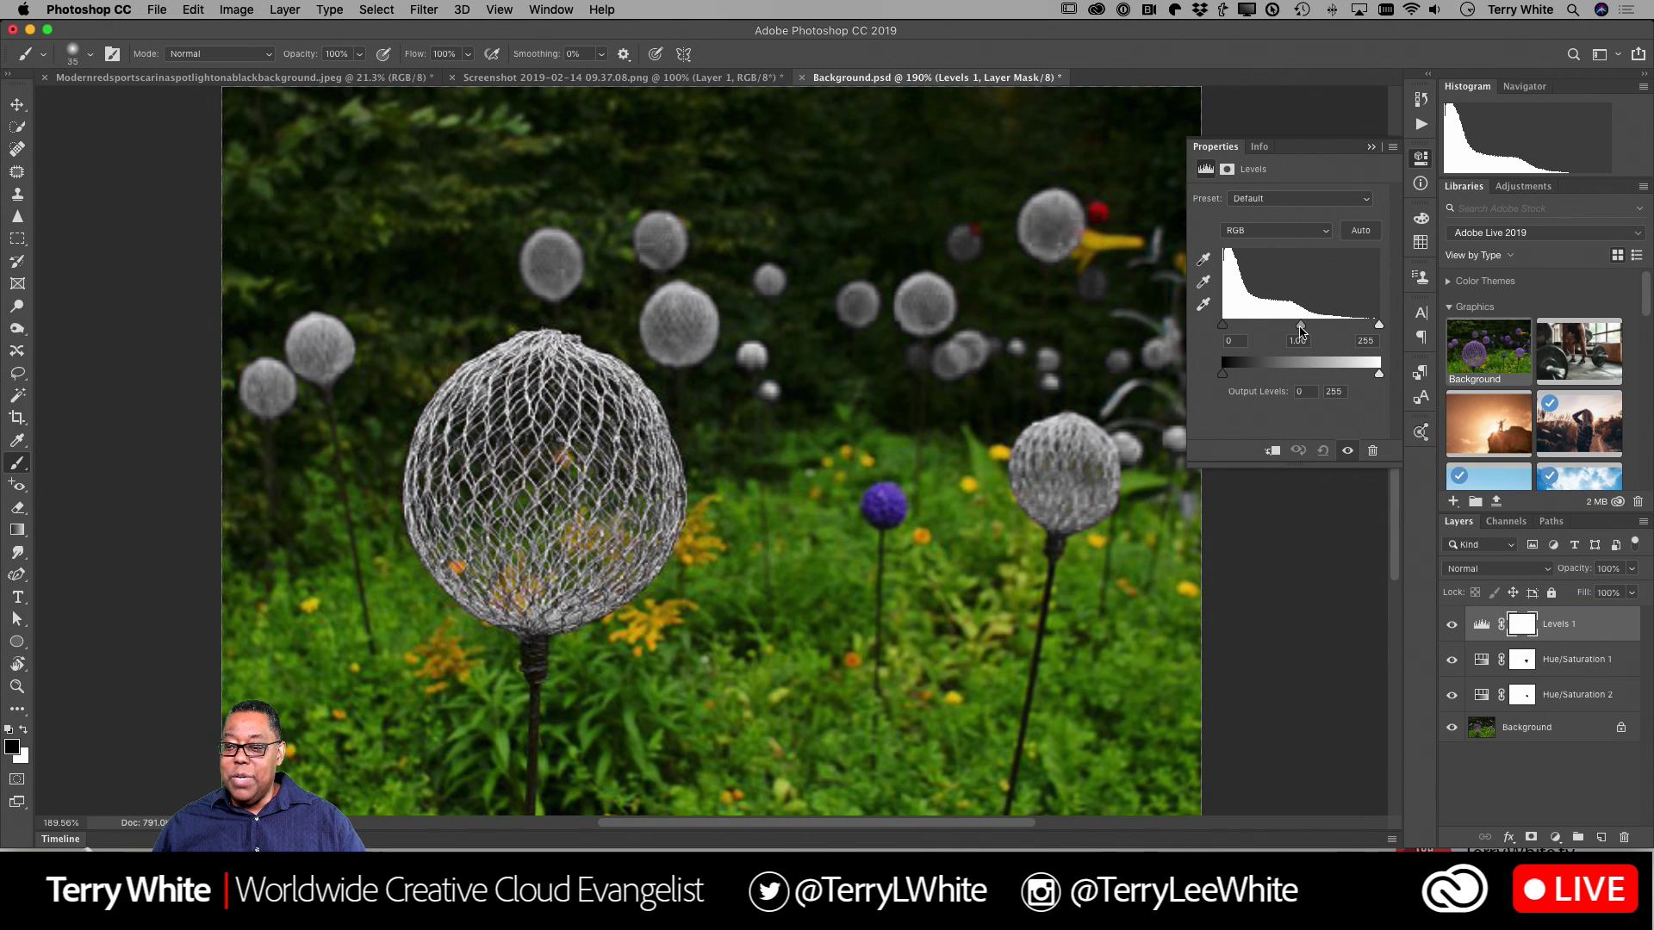
pyautogui.moveTo(1300, 330); pyautogui.dragTo(1281, 338)
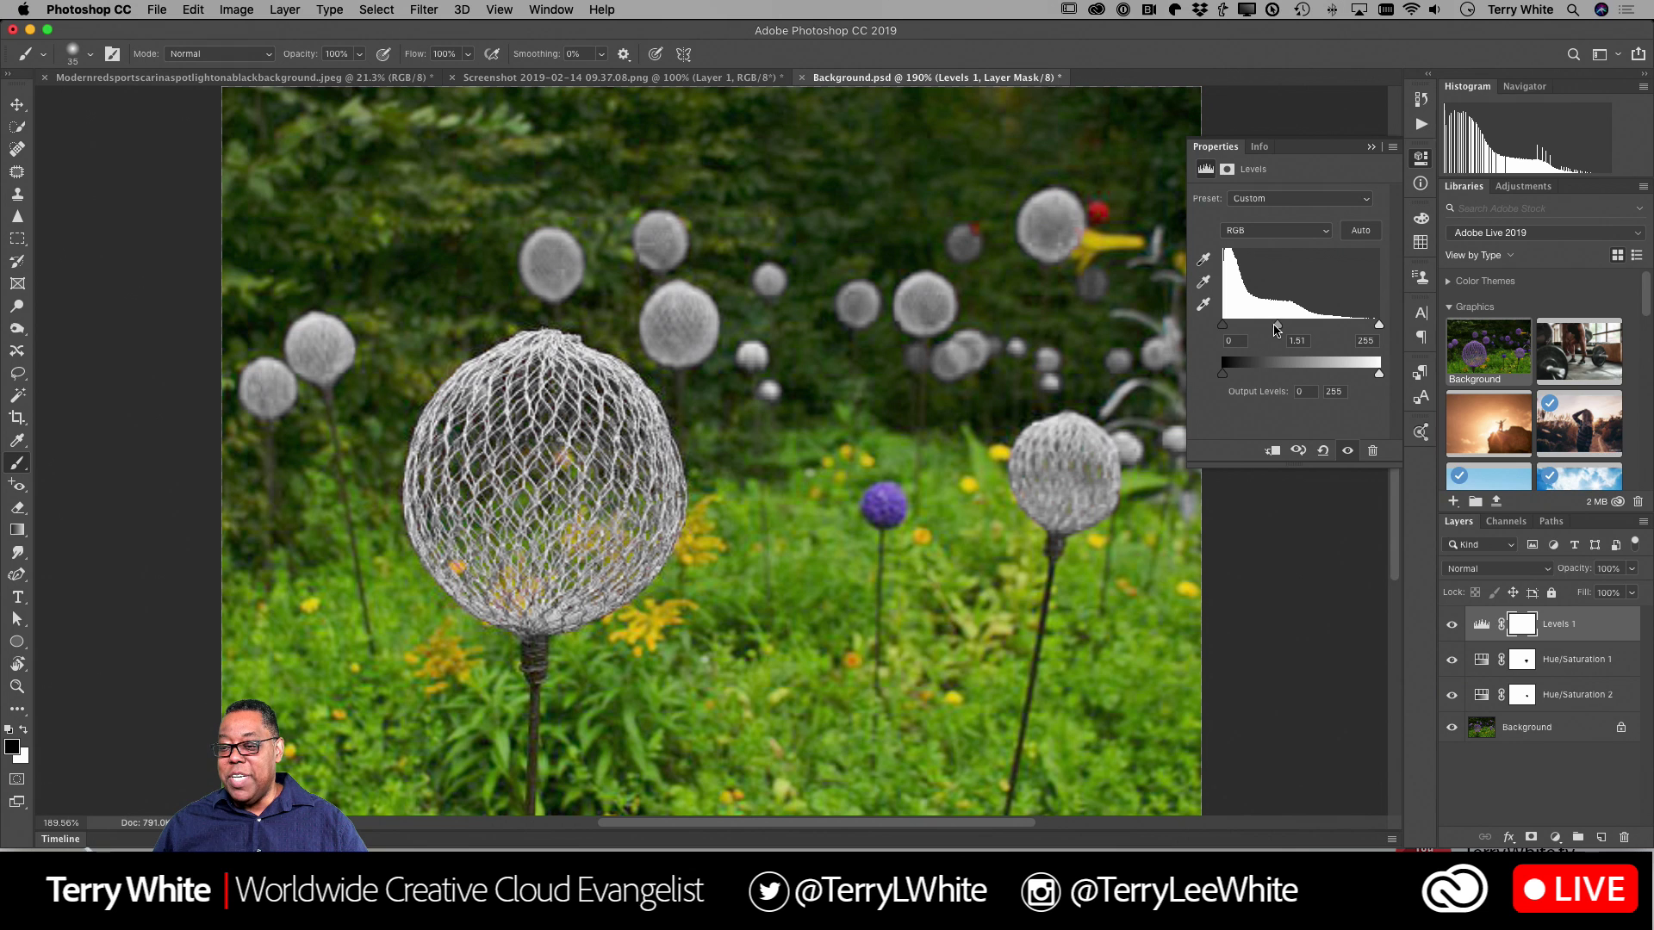
pyautogui.moveTo(1276, 330); pyautogui.dragTo(1279, 332)
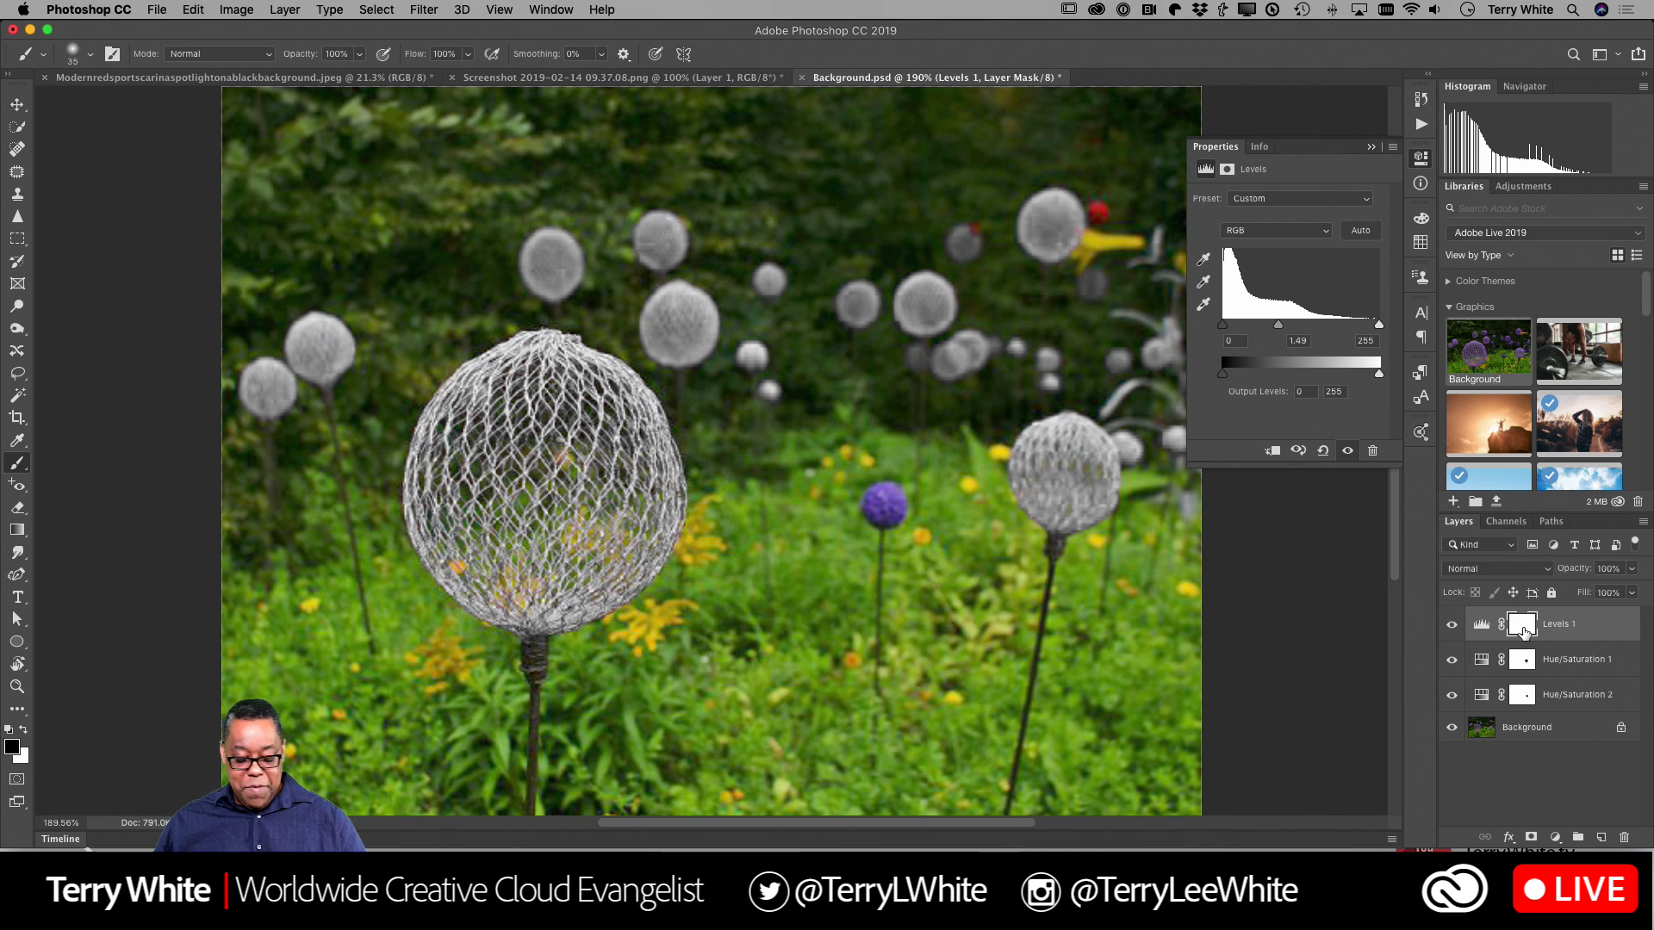
# Invert the Levels mask, then paint white over the large, right-hand and small left spheres.
pyautogui.press('super+i')
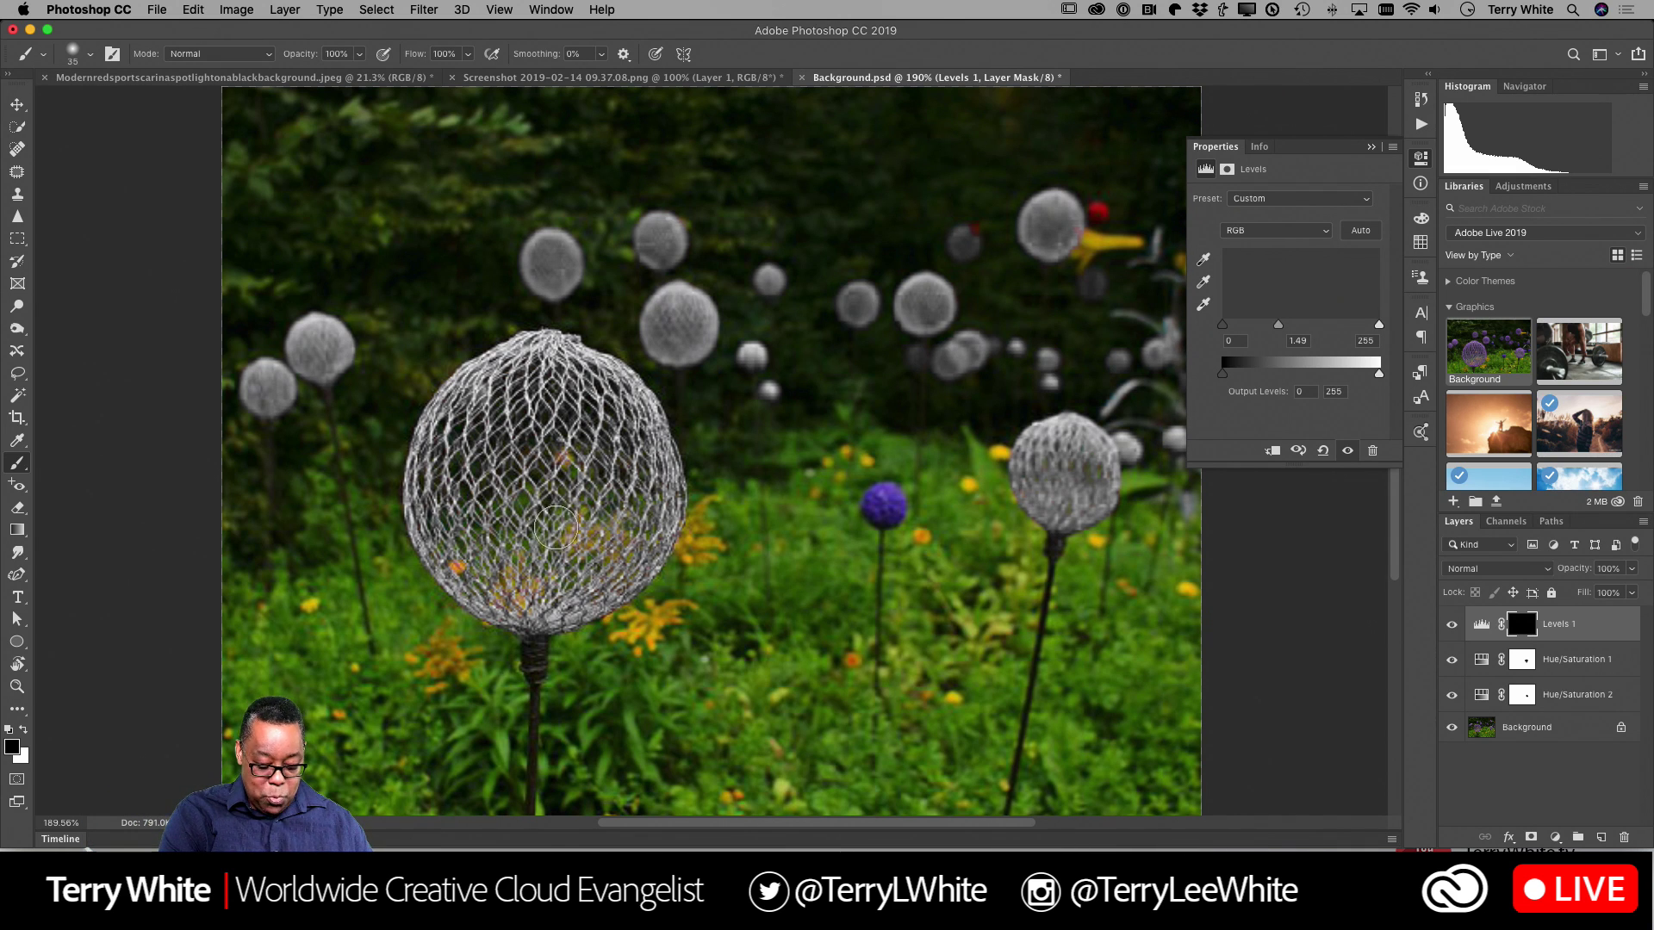
pyautogui.press('x')
pyautogui.moveTo(558, 526)
pyautogui.mouseDown()
pyautogui.moveTo(564, 411)
pyautogui.moveTo(525, 421)
pyautogui.moveTo(538, 377)
pyautogui.moveTo(495, 399)
pyautogui.moveTo(475, 531)
pyautogui.moveTo(540, 567)
pyautogui.moveTo(614, 563)
pyautogui.moveTo(636, 451)
pyautogui.moveTo(571, 435)
pyautogui.moveTo(569, 390)
pyautogui.moveTo(512, 406)
pyautogui.moveTo(455, 455)
pyautogui.moveTo(440, 514)
pyautogui.moveTo(464, 552)
pyautogui.moveTo(548, 599)
pyautogui.mouseUp()
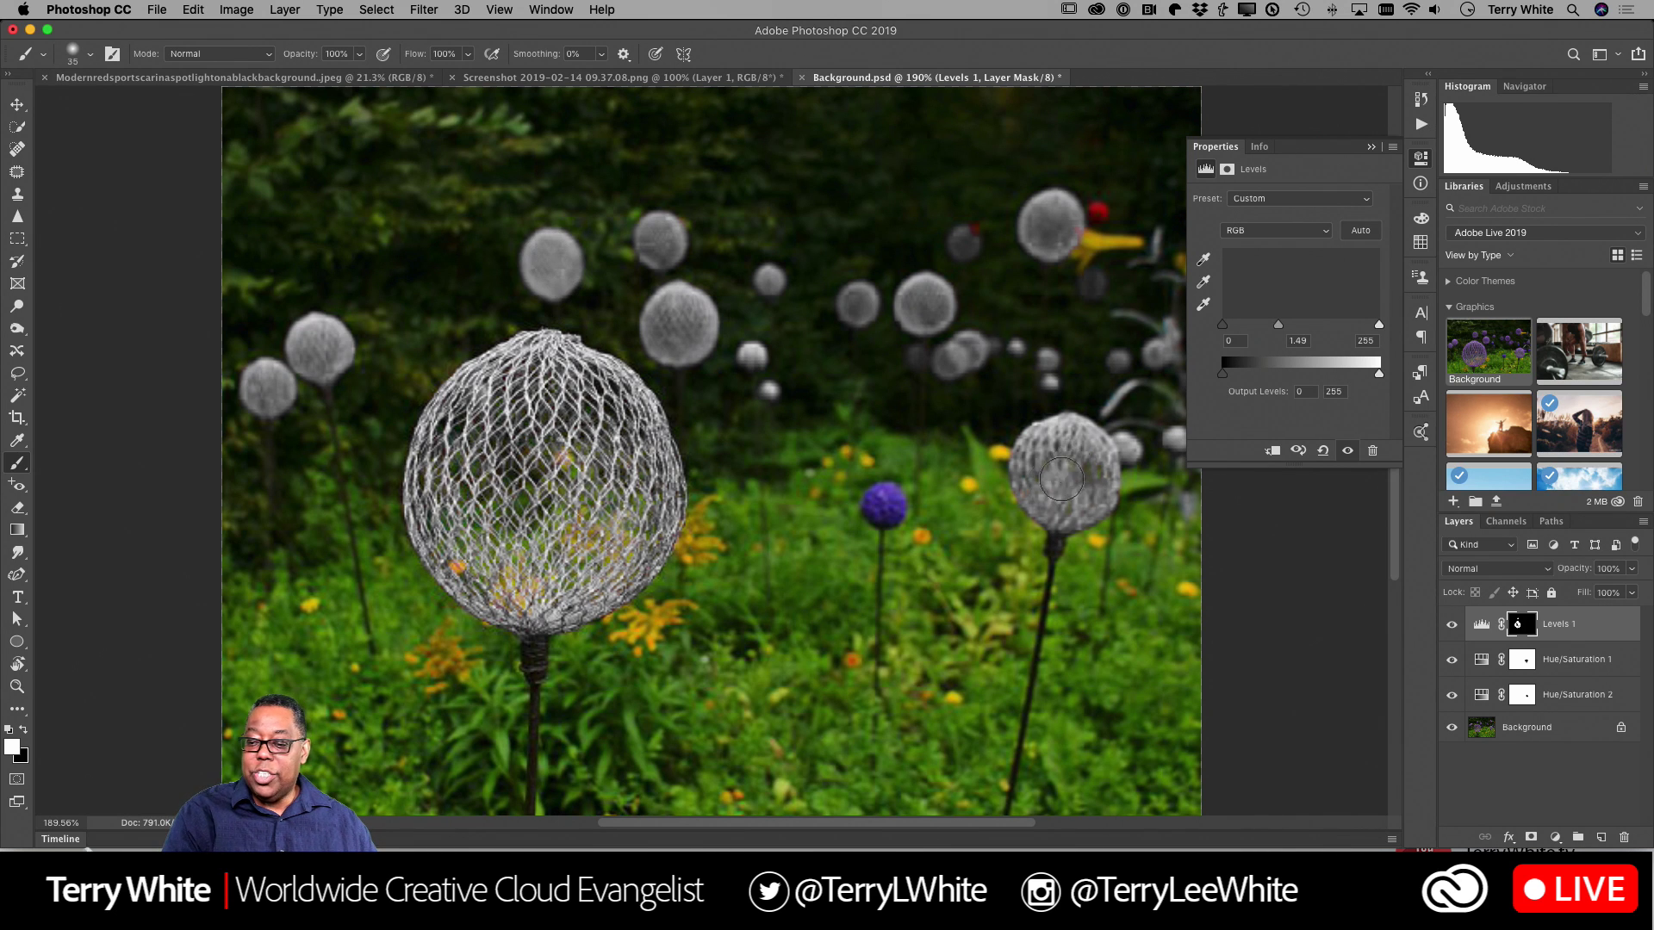
pyautogui.moveTo(1041, 448)
pyautogui.mouseDown()
pyautogui.moveTo(1061, 503)
pyautogui.moveTo(1096, 461)
pyautogui.moveTo(1042, 476)
pyautogui.moveTo(1072, 498)
pyautogui.moveTo(1050, 517)
pyautogui.mouseUp()
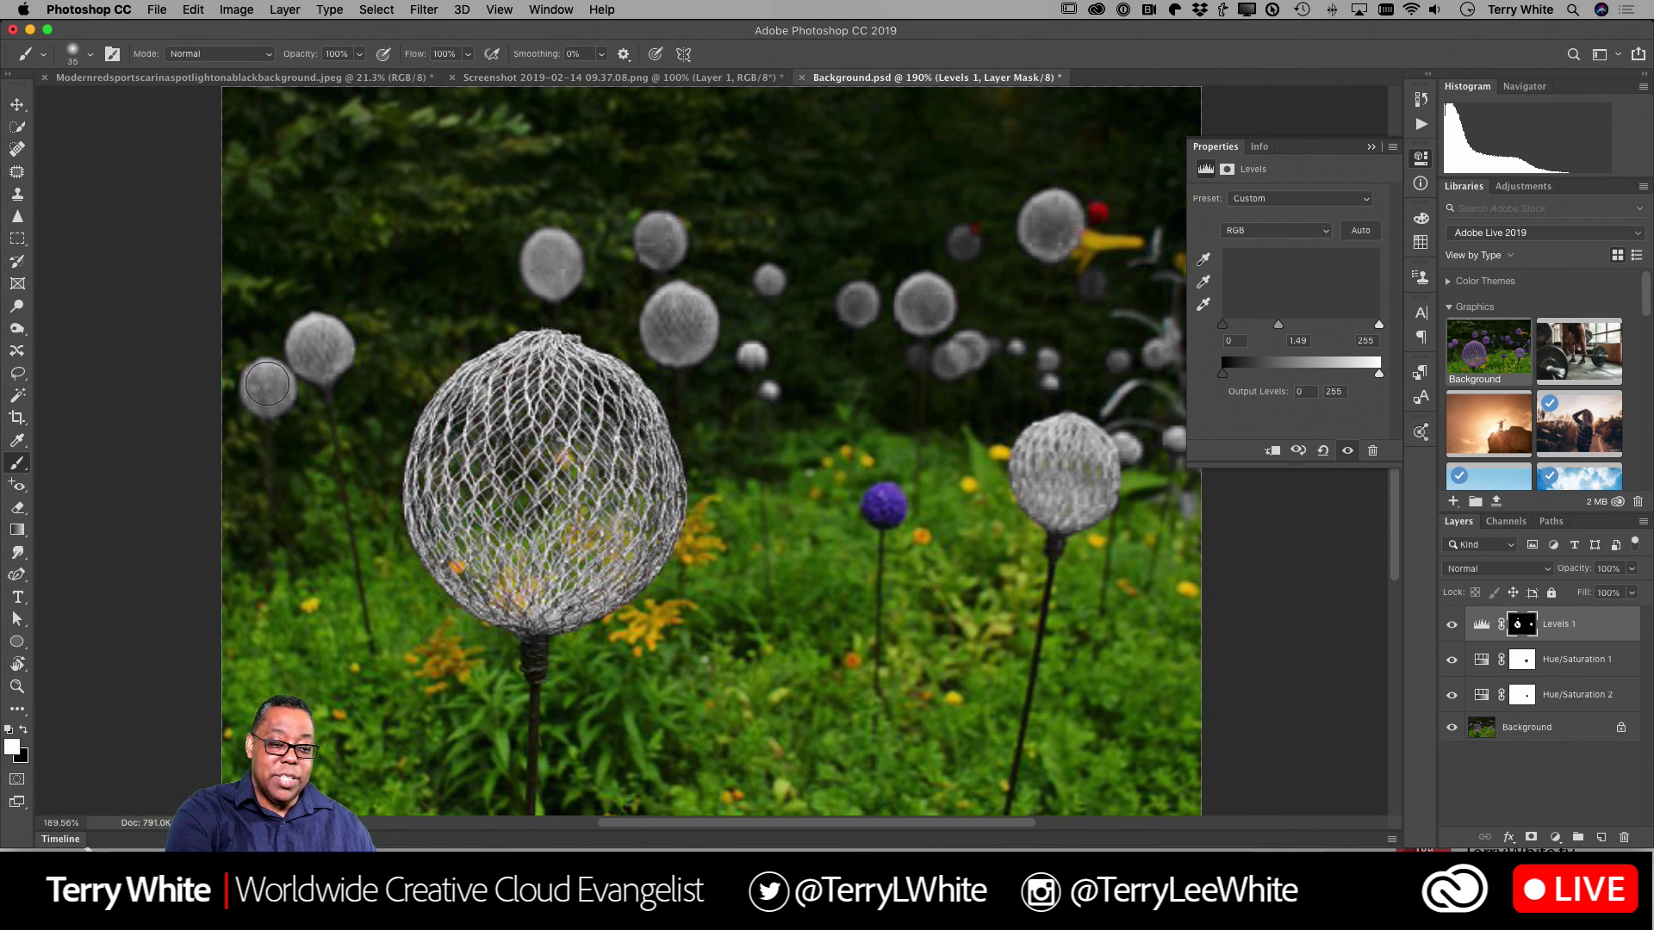
pyautogui.moveTo(269, 379)
pyautogui.mouseDown()
pyautogui.moveTo(266, 399)
pyautogui.moveTo(323, 353)
pyautogui.moveTo(315, 336)
pyautogui.moveTo(331, 368)
pyautogui.mouseUp()
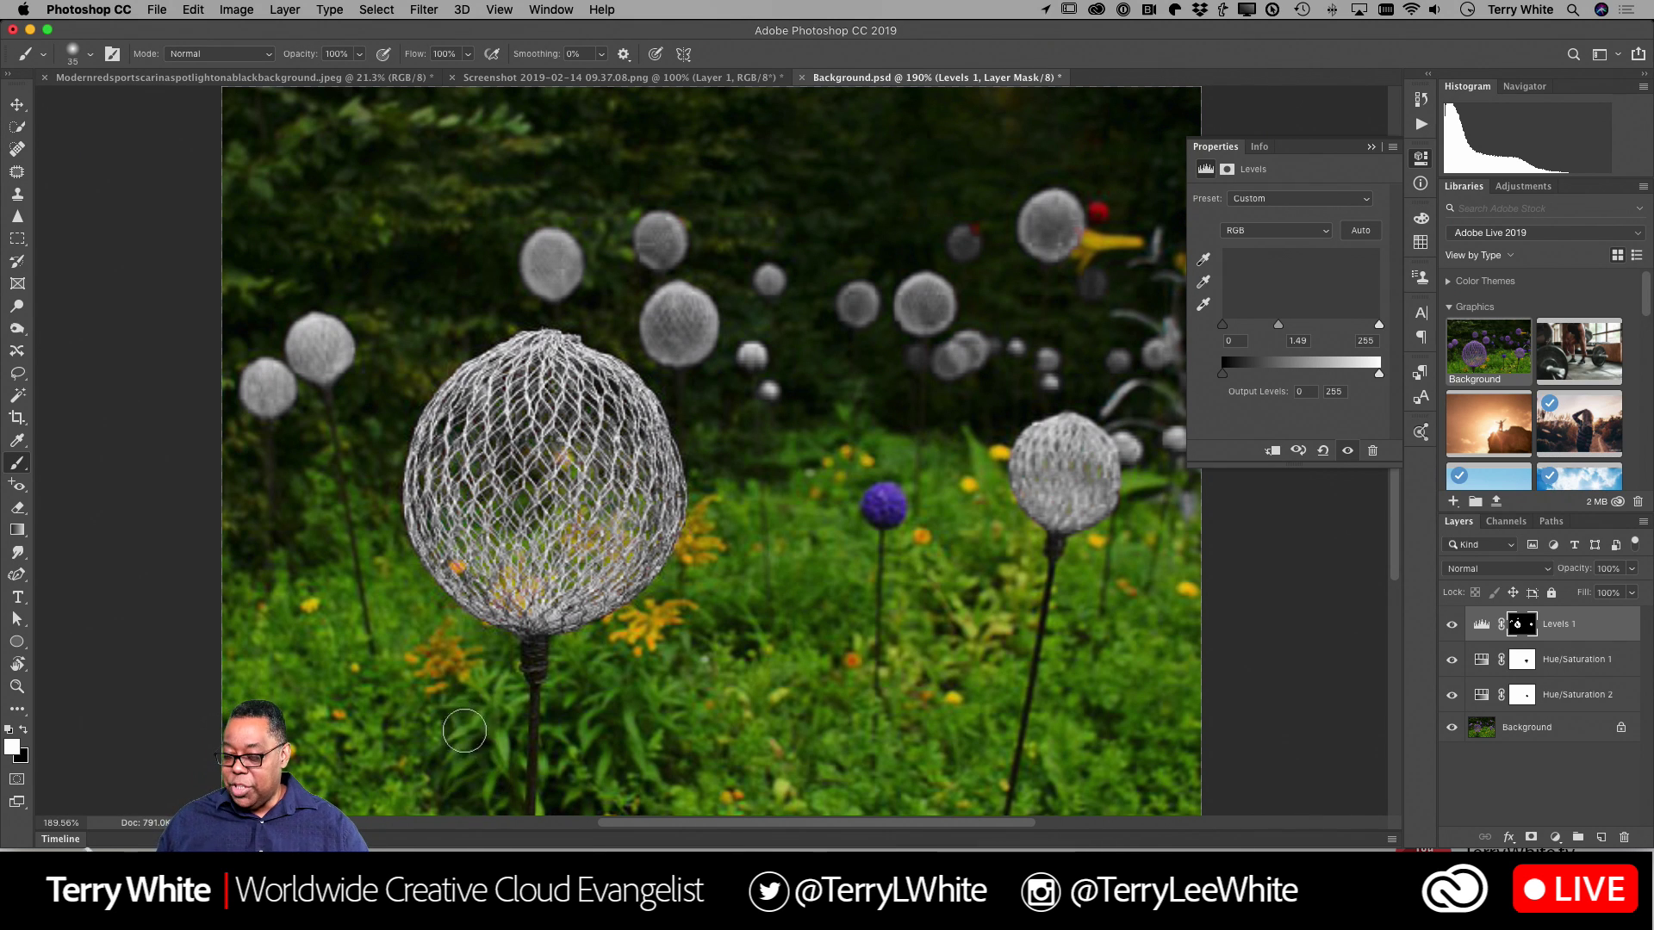
pyautogui.click(1371, 148)
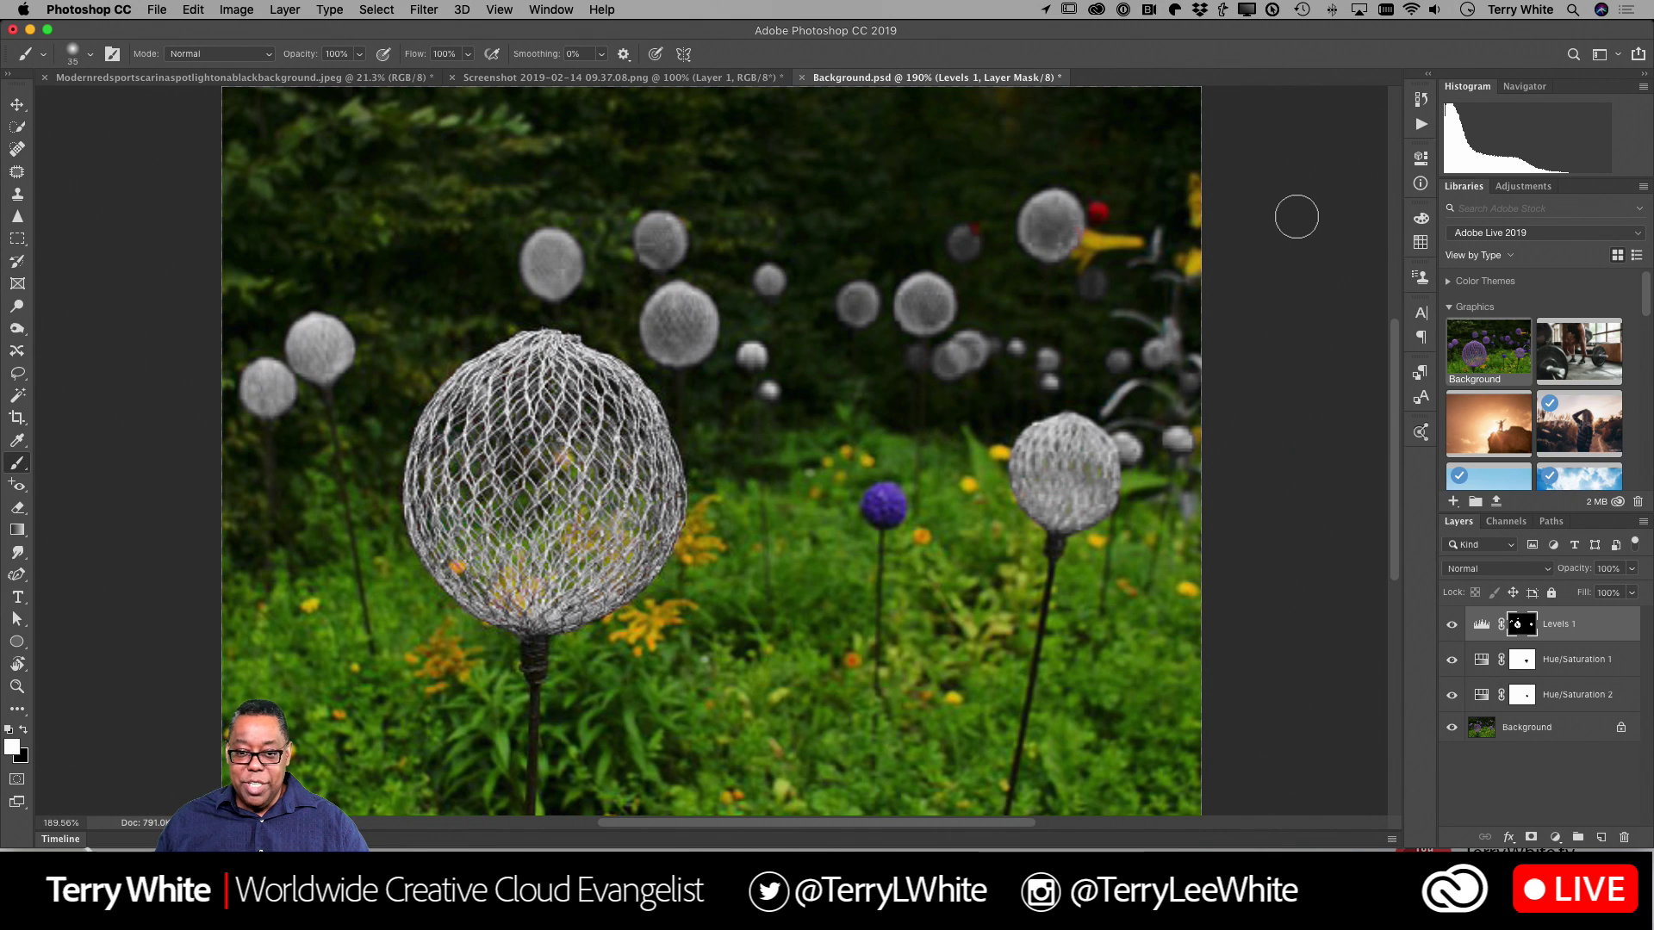